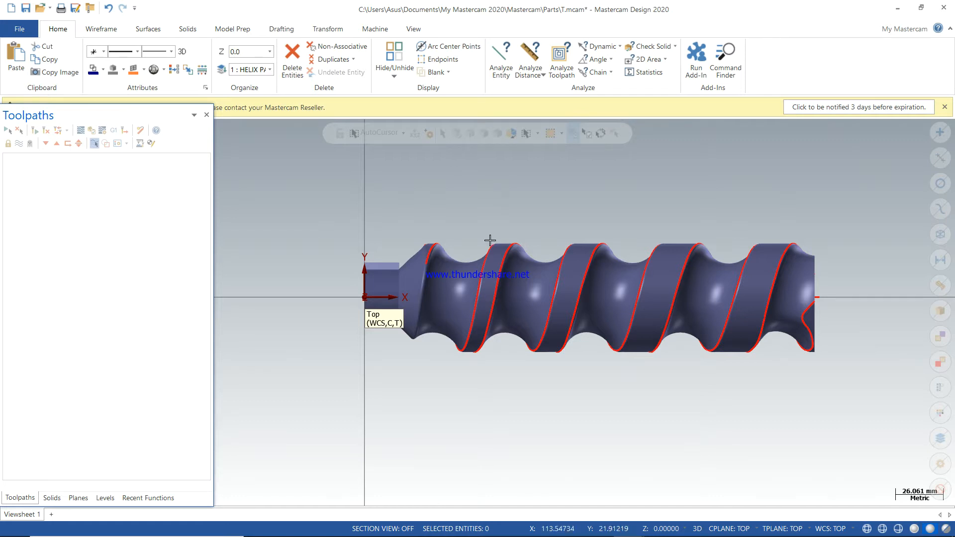
Inspect the helical screw part along its length and from an angled view, ending in the top view
scroll(614, 276, down, 2)
scroll(615, 276, up, 3)
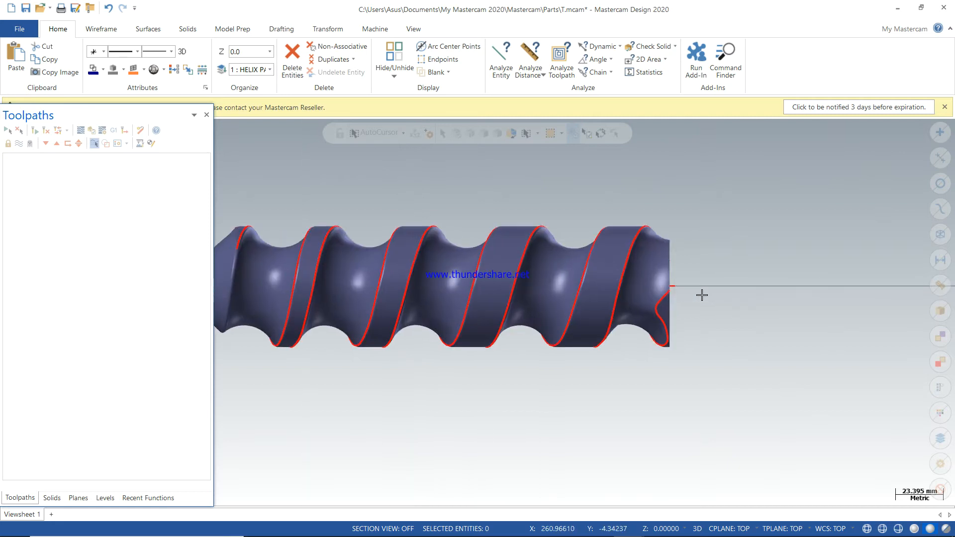
scroll(711, 305, down, 6)
middle_drag(718, 313, 729, 282)
right_click(680, 190)
click(725, 247)
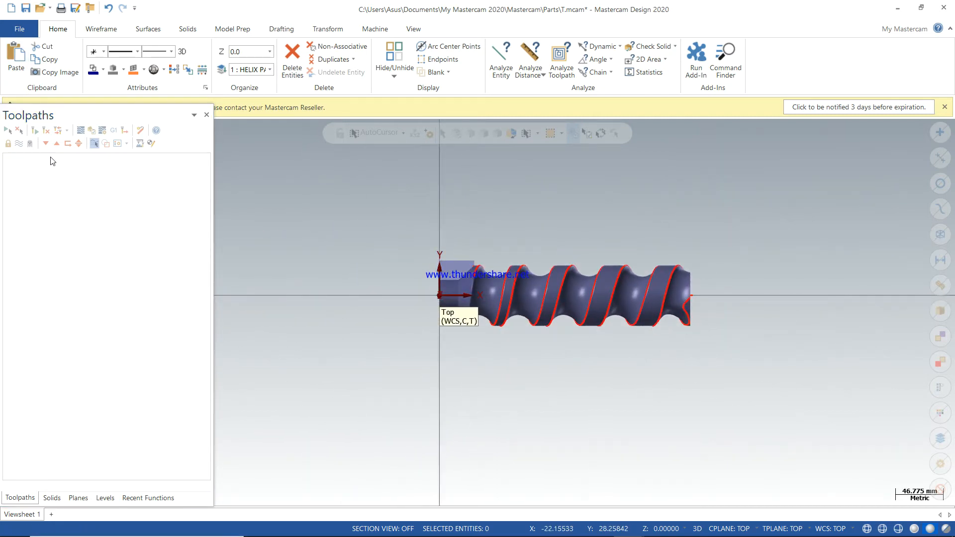
scroll(462, 316, up, 3)
middle_drag(489, 313, 700, 252)
right_click(700, 253)
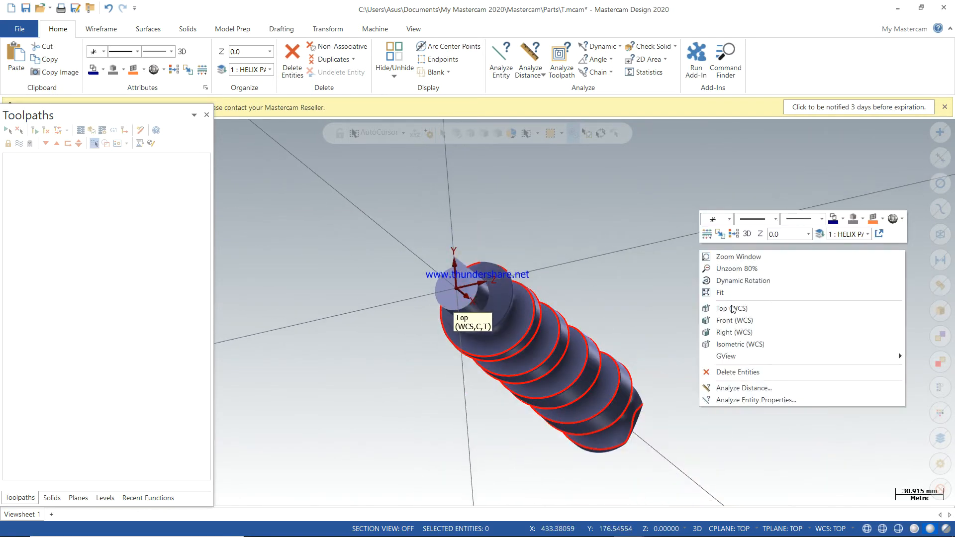
click(726, 309)
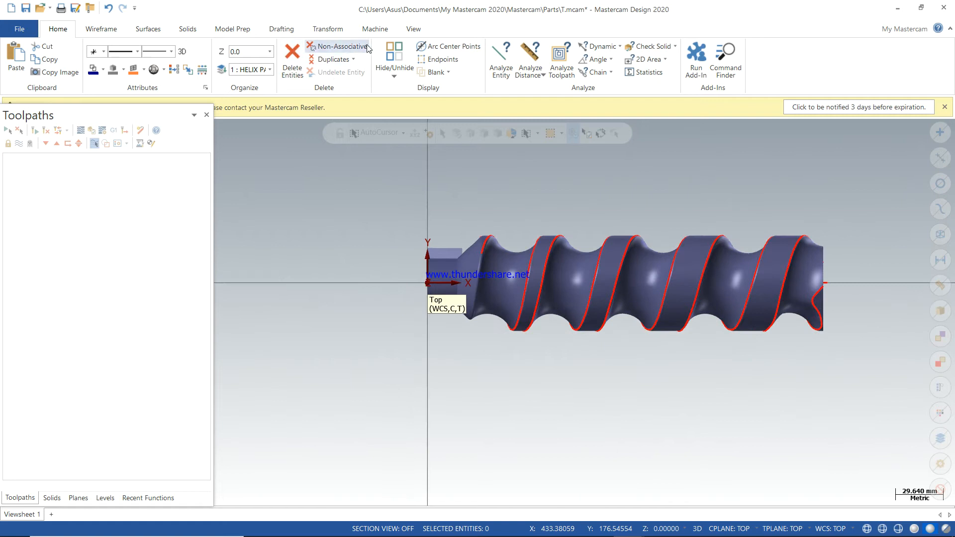
Add a default mill machine to the part
click(376, 30)
click(17, 62)
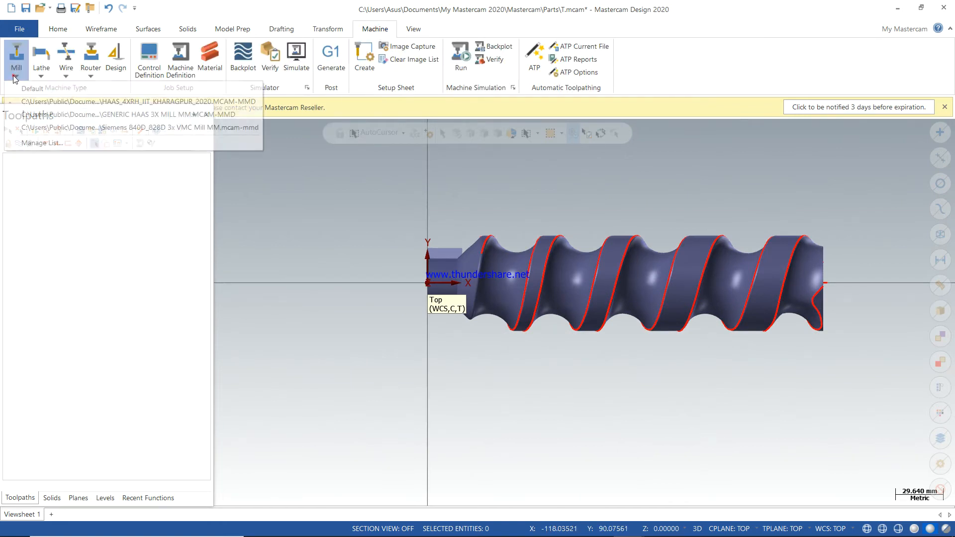
click(50, 89)
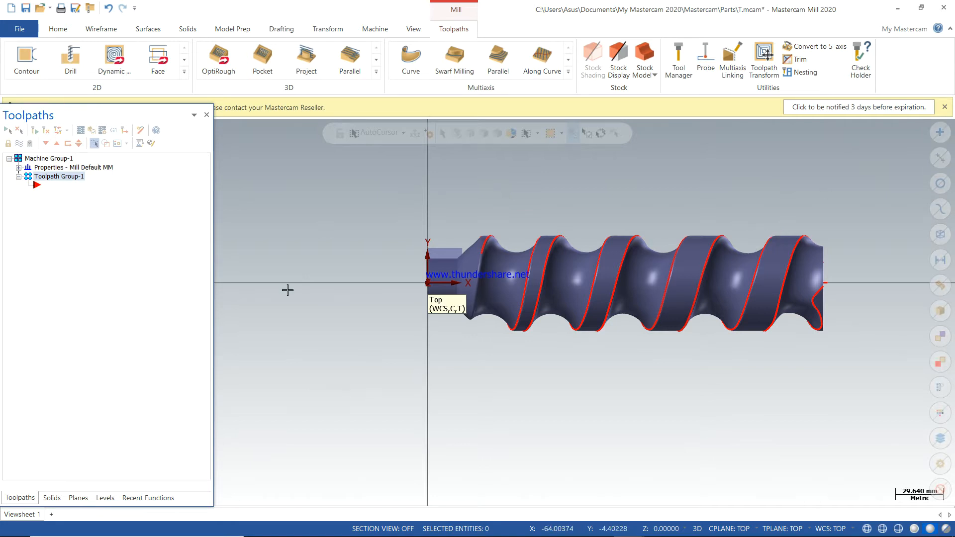
Create a stock model named raw with a cylindrical shape along the X axis, sized to all entities
scroll(347, 291, down, 2)
scroll(386, 255, up, 2)
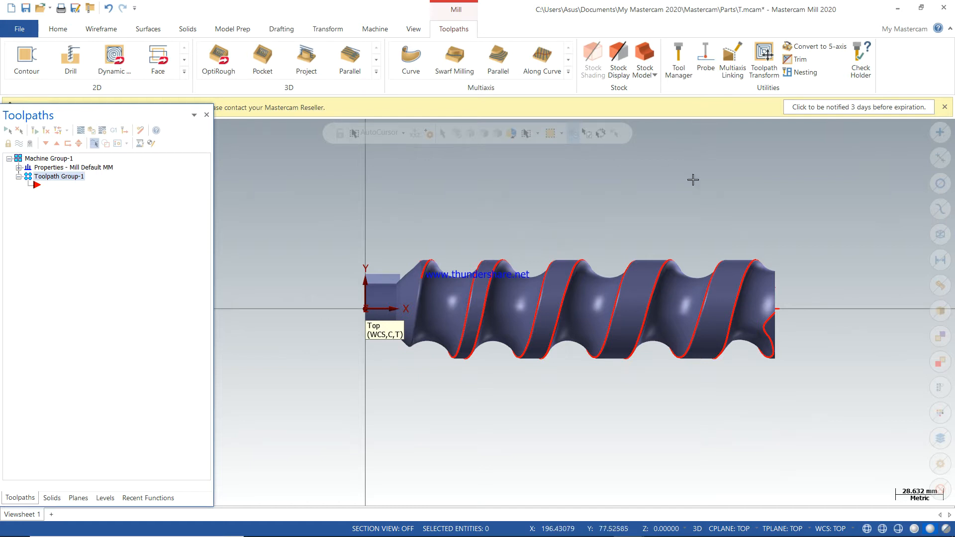
click(655, 76)
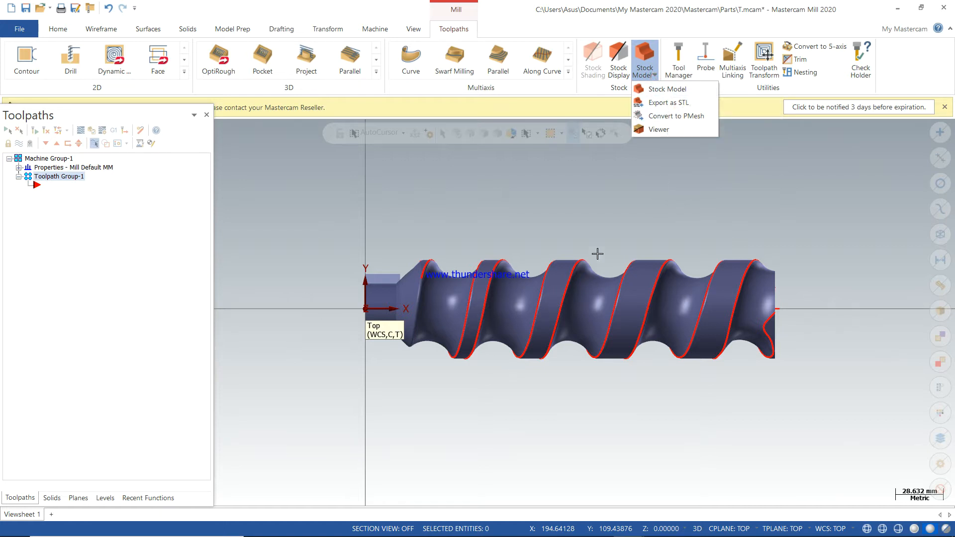
click(597, 233)
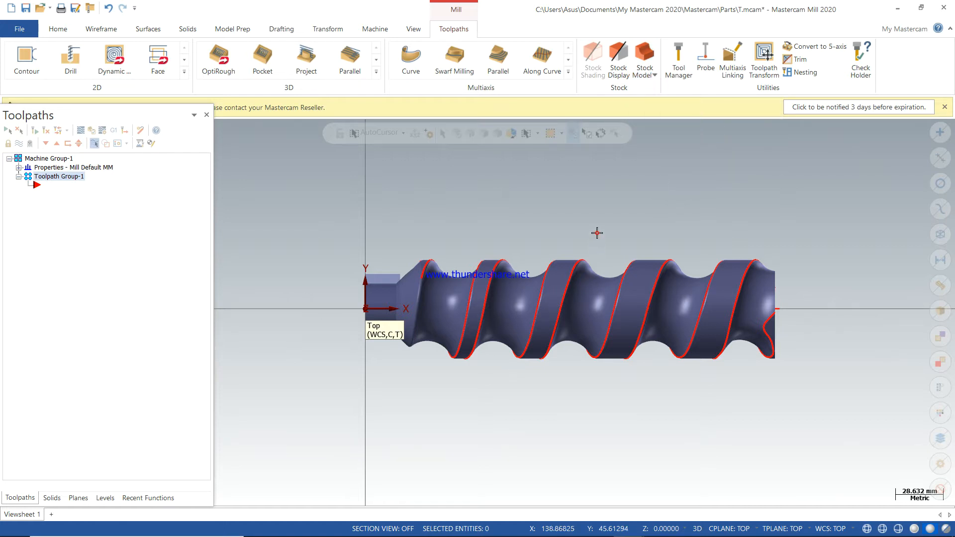
click(646, 73)
click(703, 93)
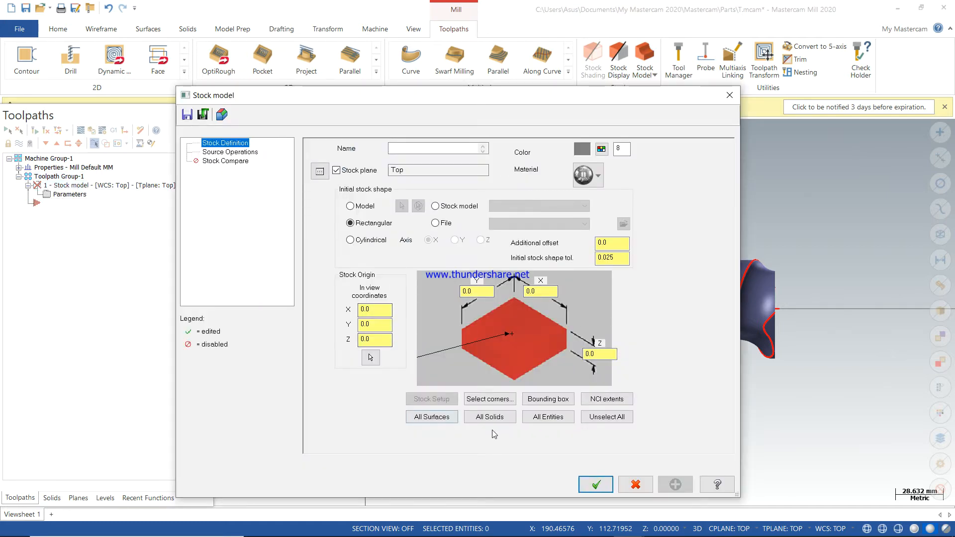
click(409, 148)
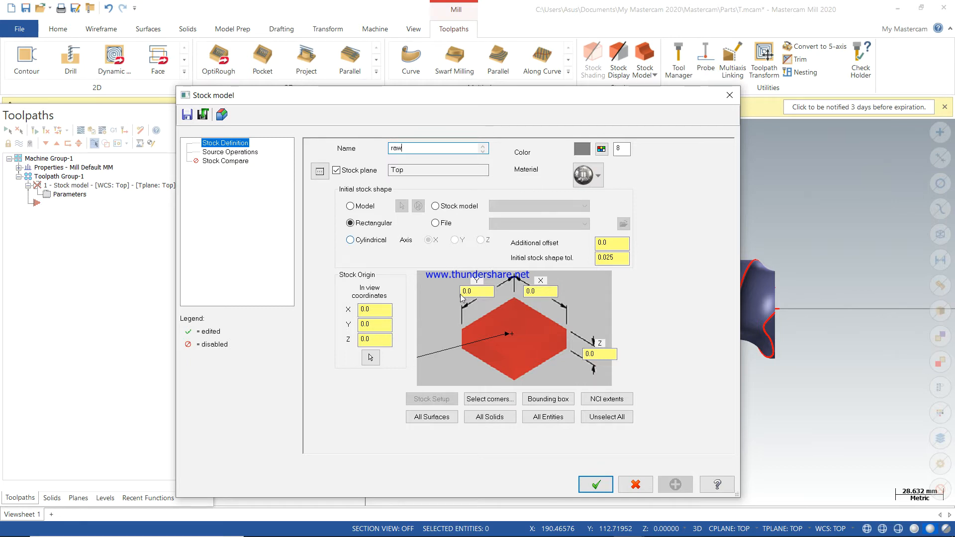
click(547, 417)
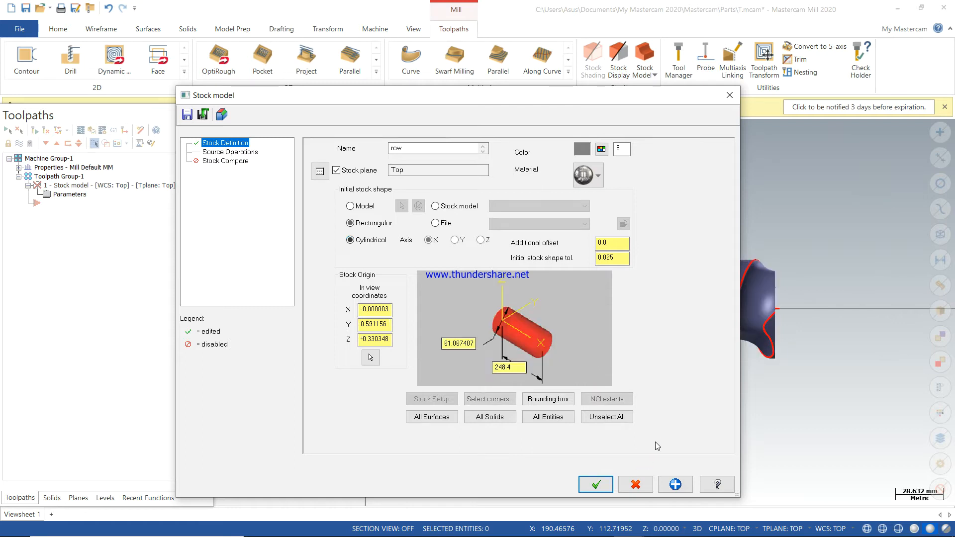
click(550, 417)
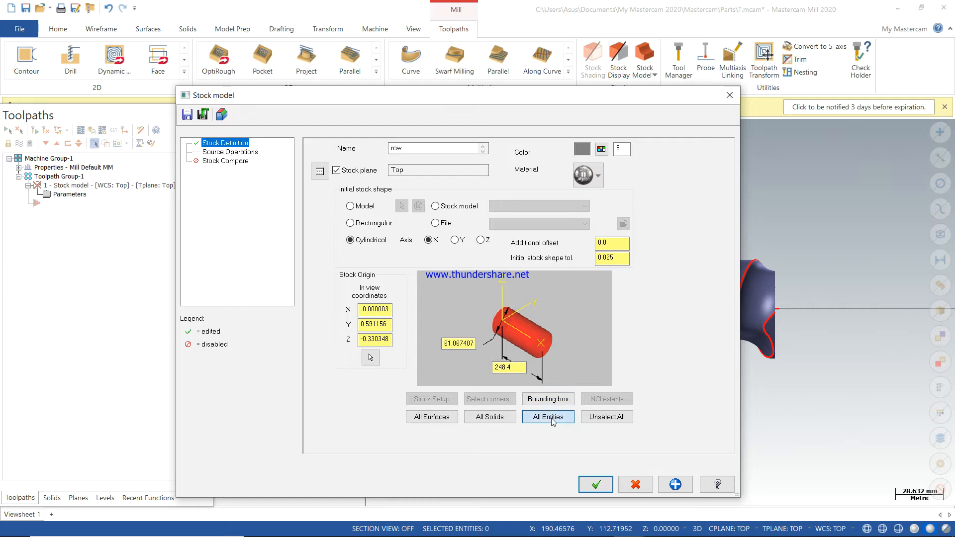
click(607, 485)
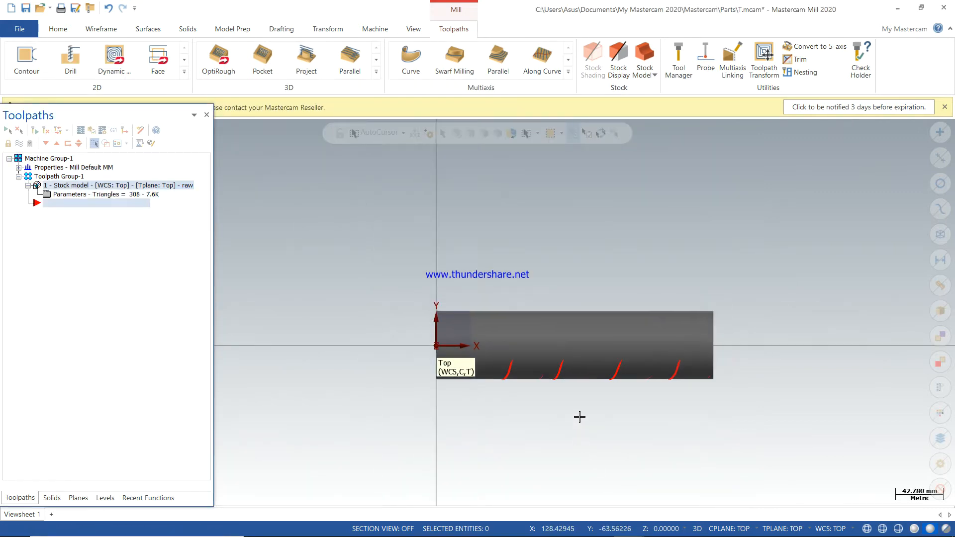
Configure the machine group's stock as a displayed wireframe cylinder along the X axis, sized to all entities
middle_drag(579, 417, 480, 306)
right_click(576, 212)
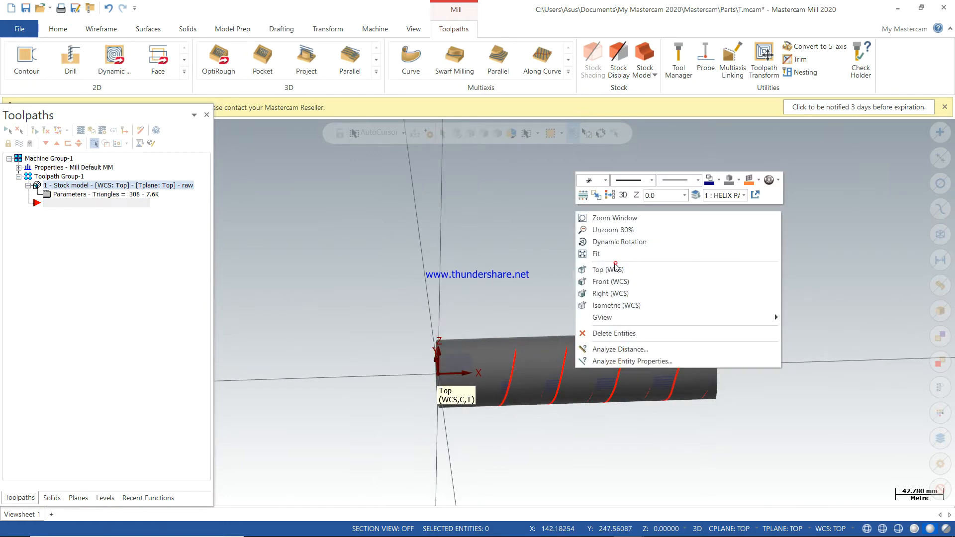
click(616, 268)
scroll(654, 305, up, 5)
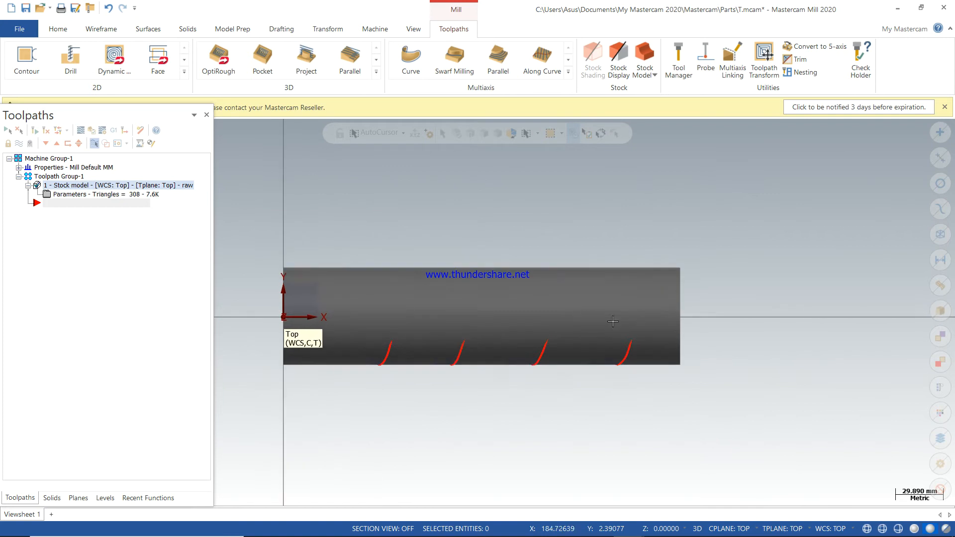
scroll(716, 278, down, 1)
click(19, 167)
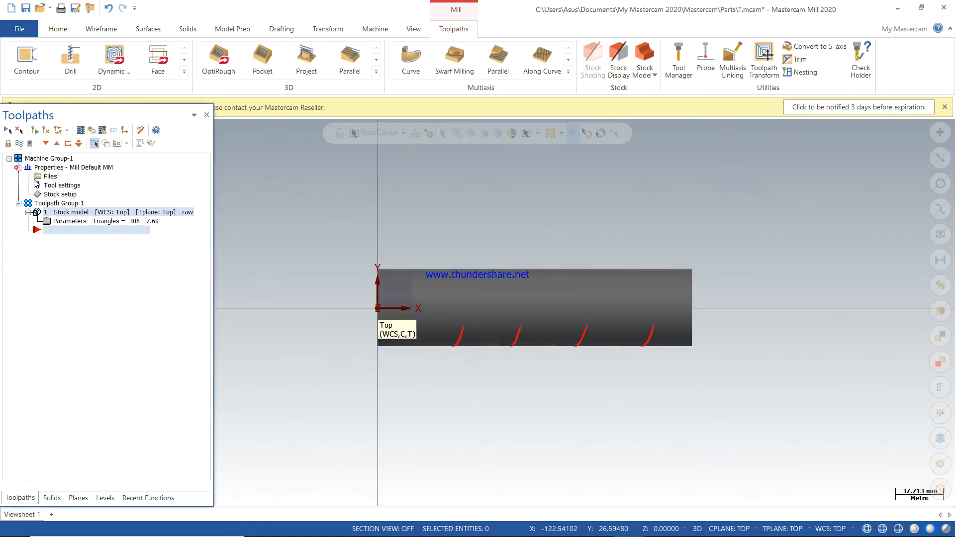
click(55, 195)
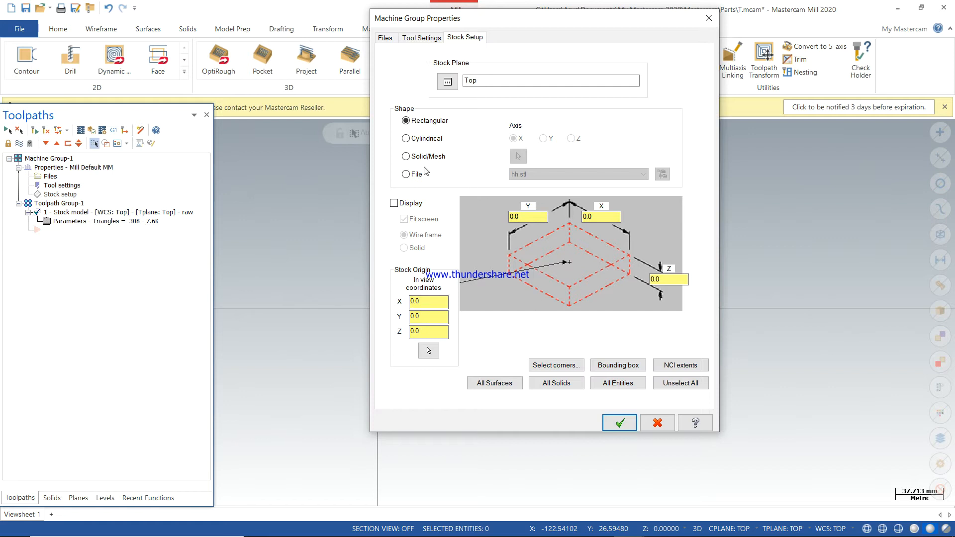
click(394, 203)
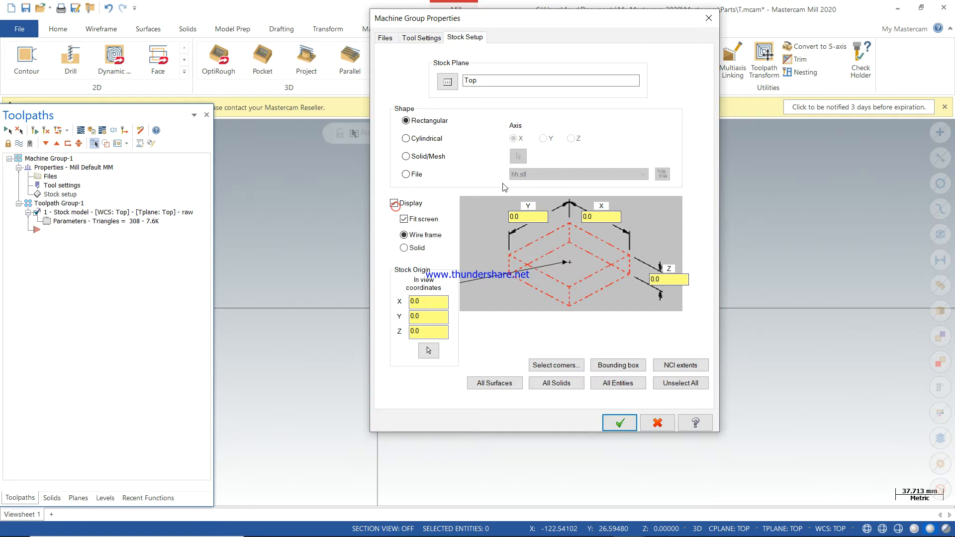
click(406, 139)
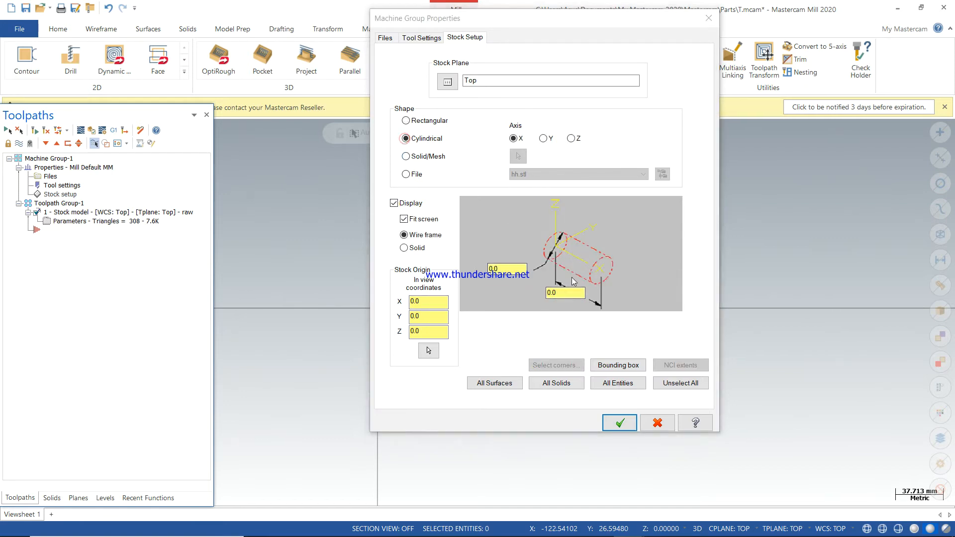
click(616, 387)
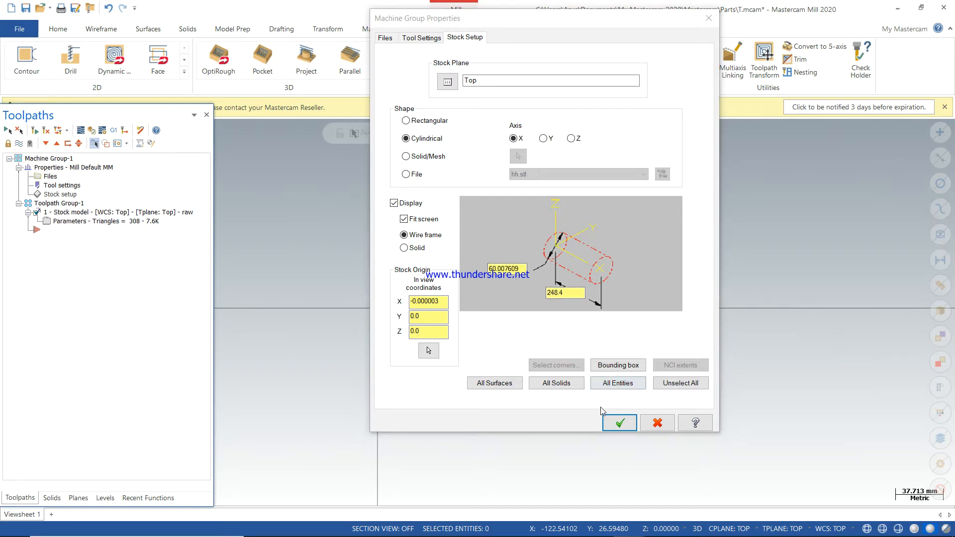
click(627, 423)
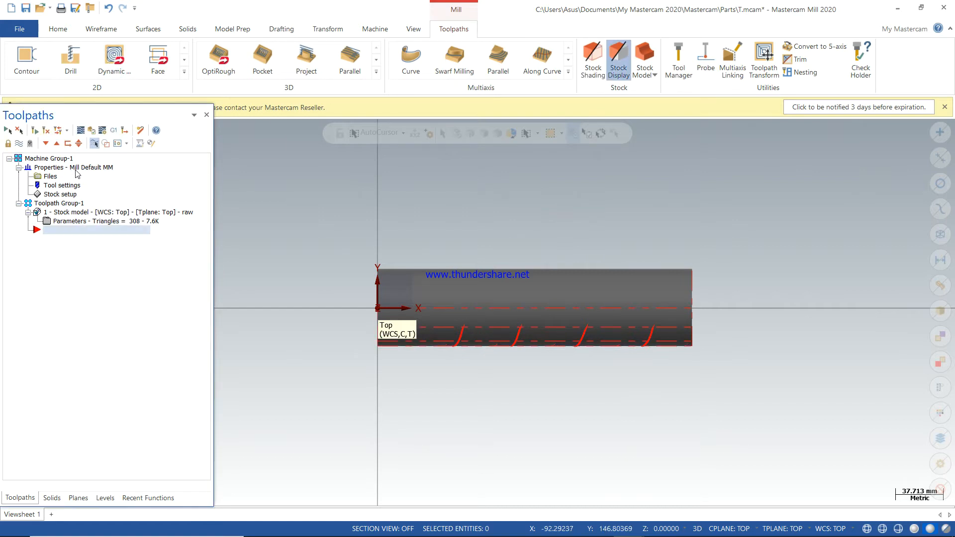
Hide the raw stock model and change the screw solid's colour to orange
click(666, 334)
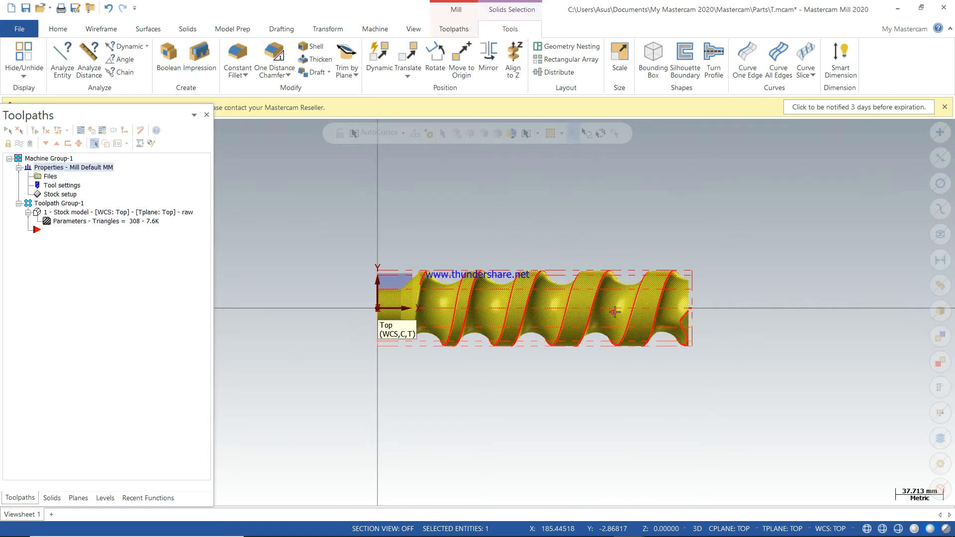
right_click(701, 210)
click(872, 178)
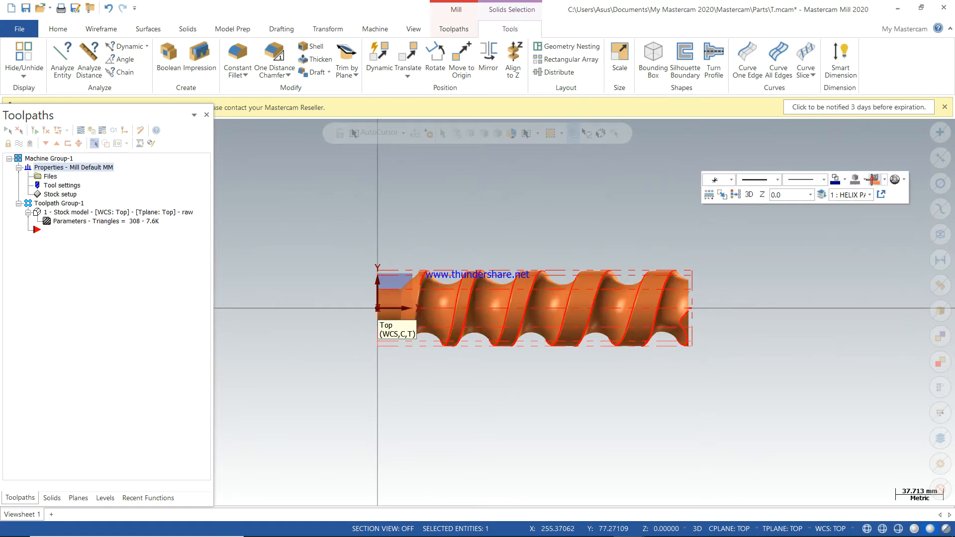
Start a Multisurface multiaxis toolpath for the screw
scroll(695, 312, up, 1)
scroll(612, 278, up, 2)
scroll(603, 272, down, 4)
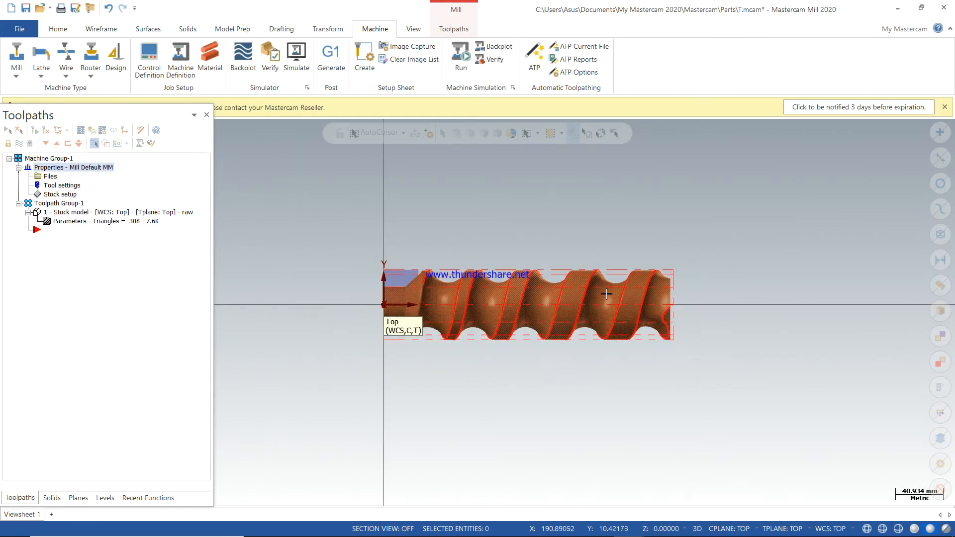
right_click(559, 218)
click(606, 273)
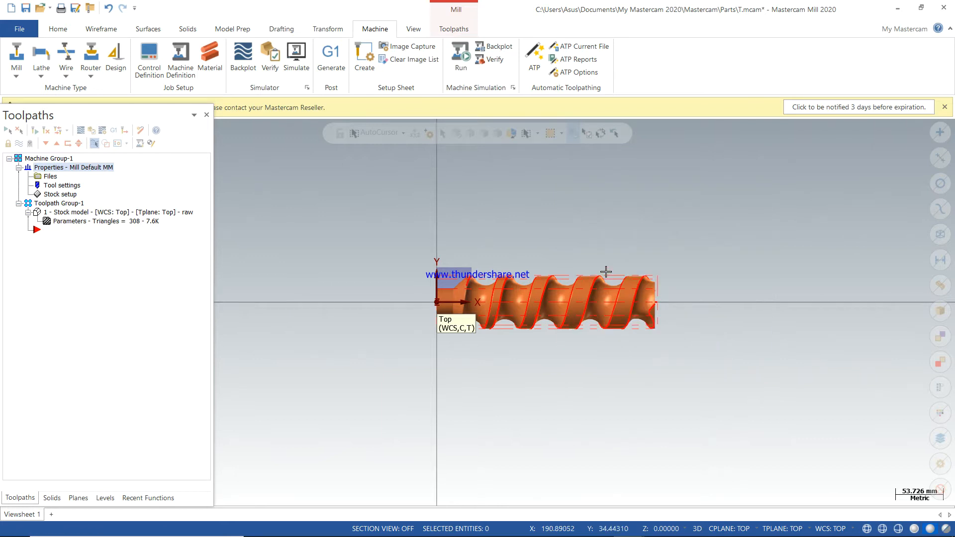
click(462, 32)
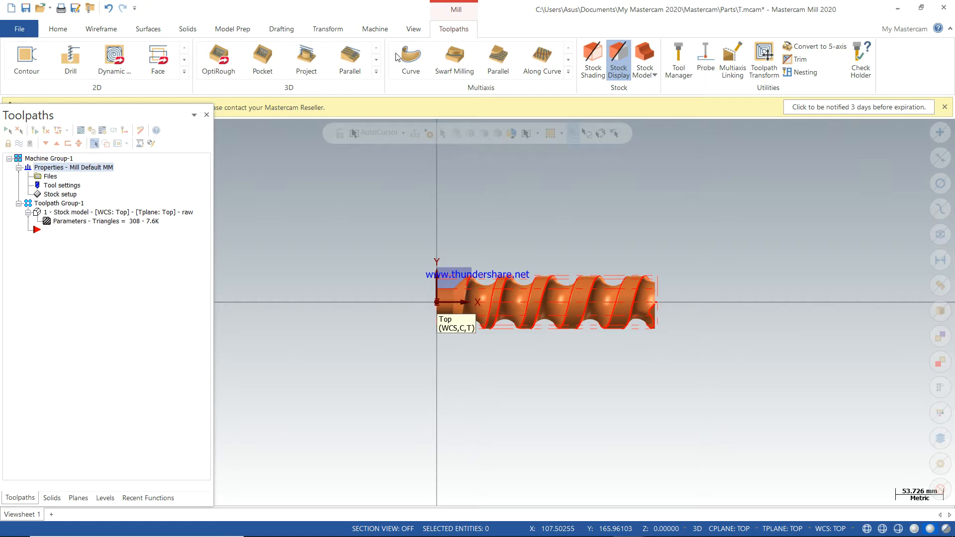
click(569, 72)
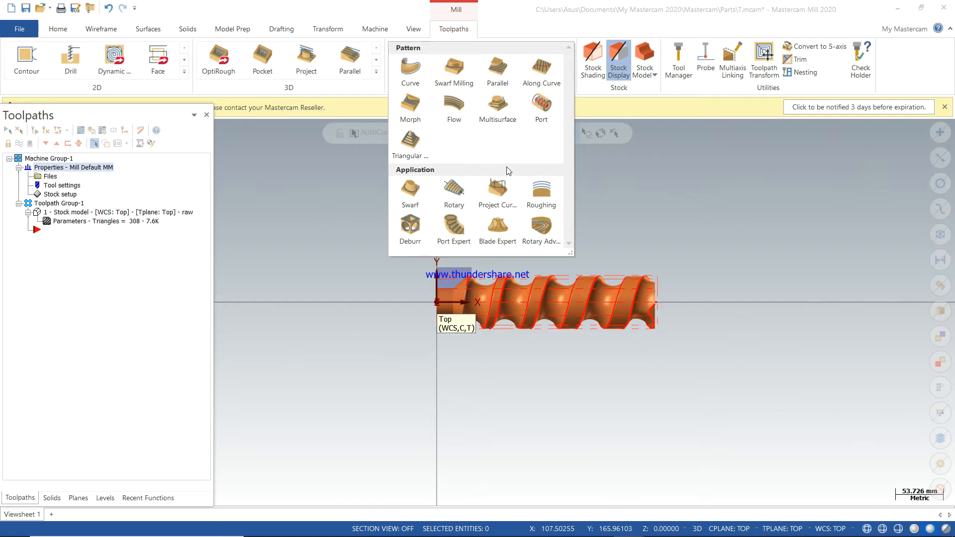
click(500, 114)
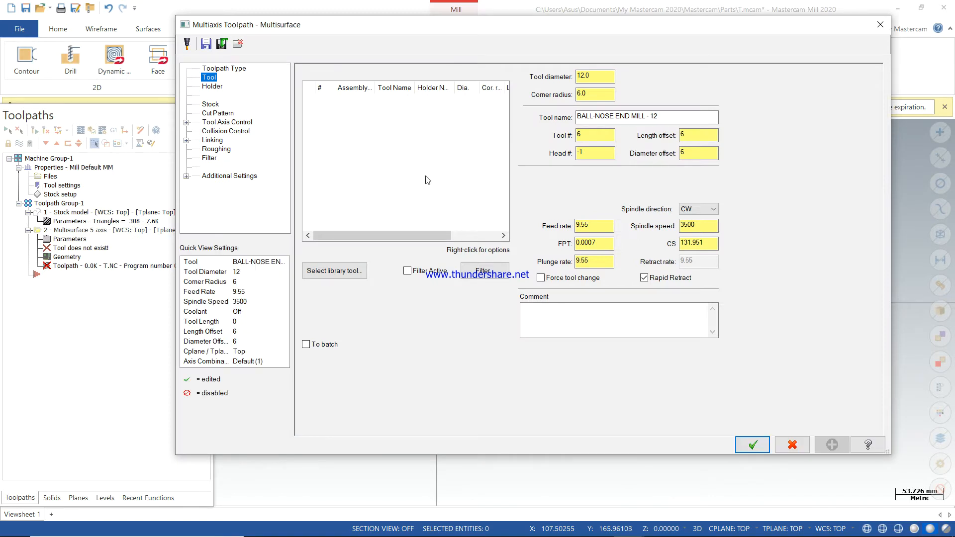
Create a new bull endmill with a 10 mm cutting diameter and a 3.2 mm corner radius for the toolpath
right_click(412, 113)
click(441, 132)
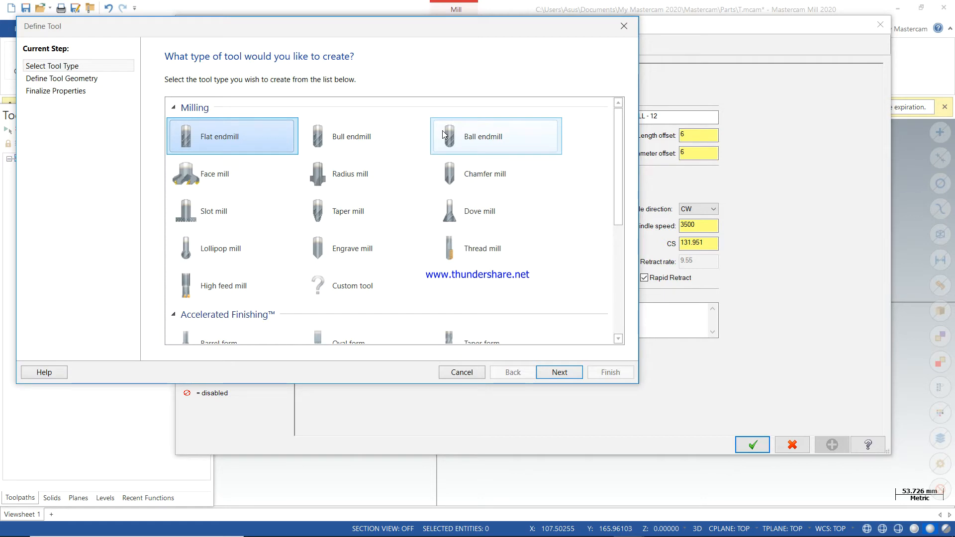
drag(544, 36, 596, 184)
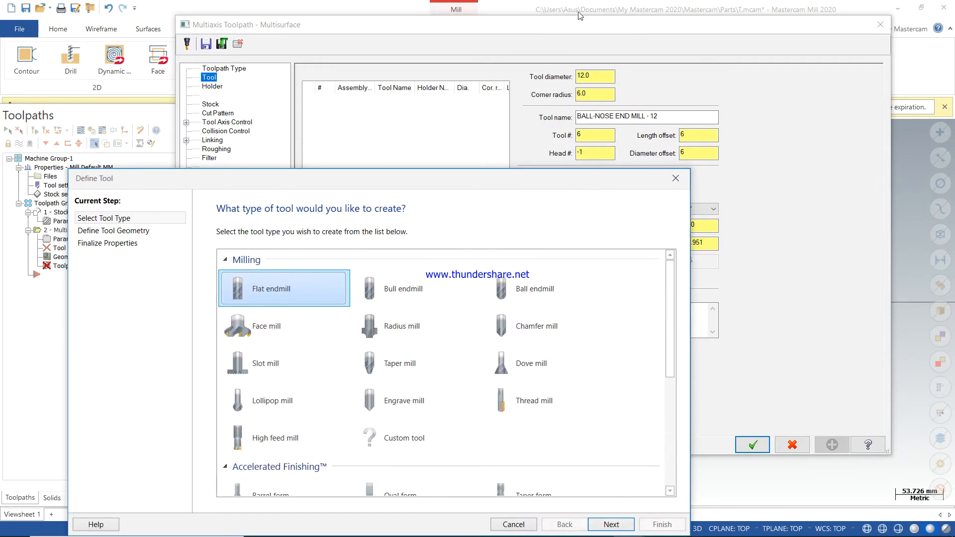
drag(530, 187, 534, 75)
double_click(443, 185)
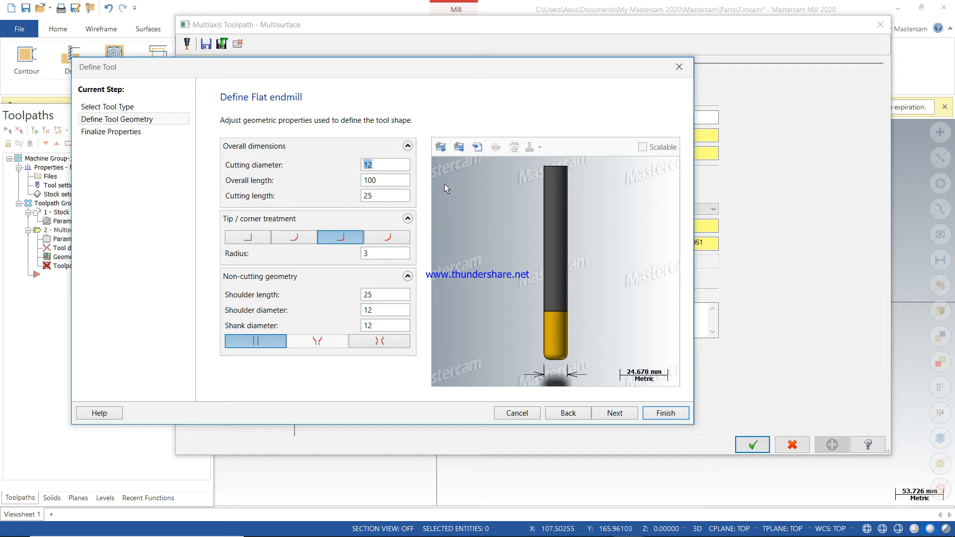
text(1)
key(Return)
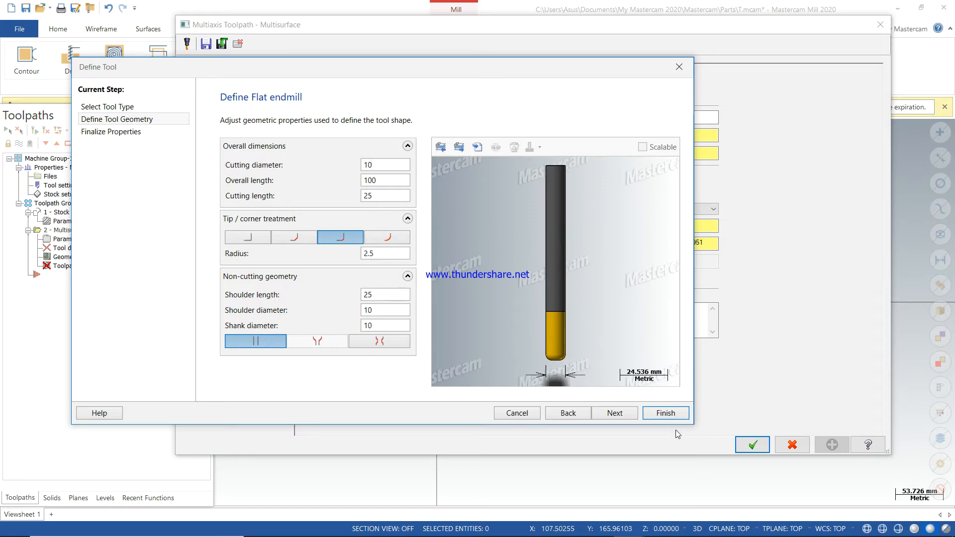
double_click(398, 251)
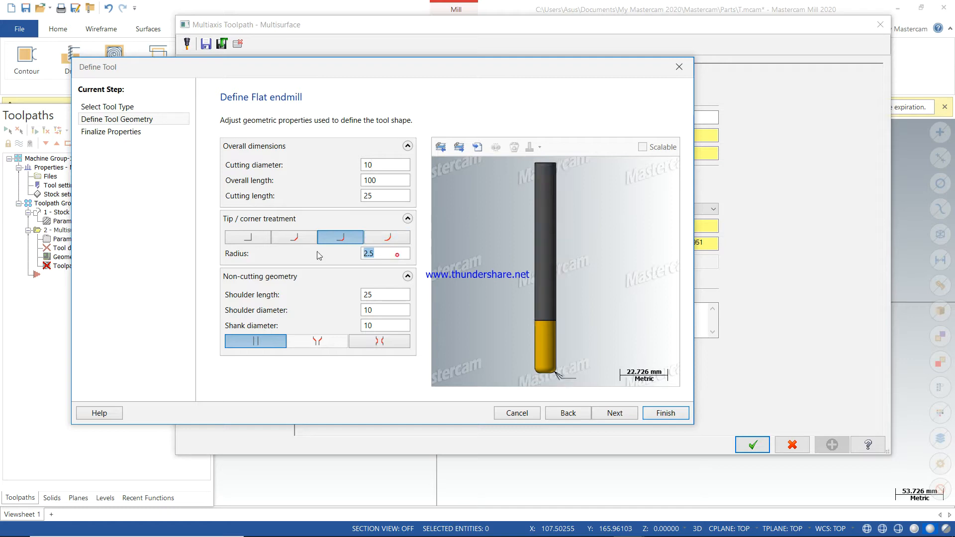
text(3.2)
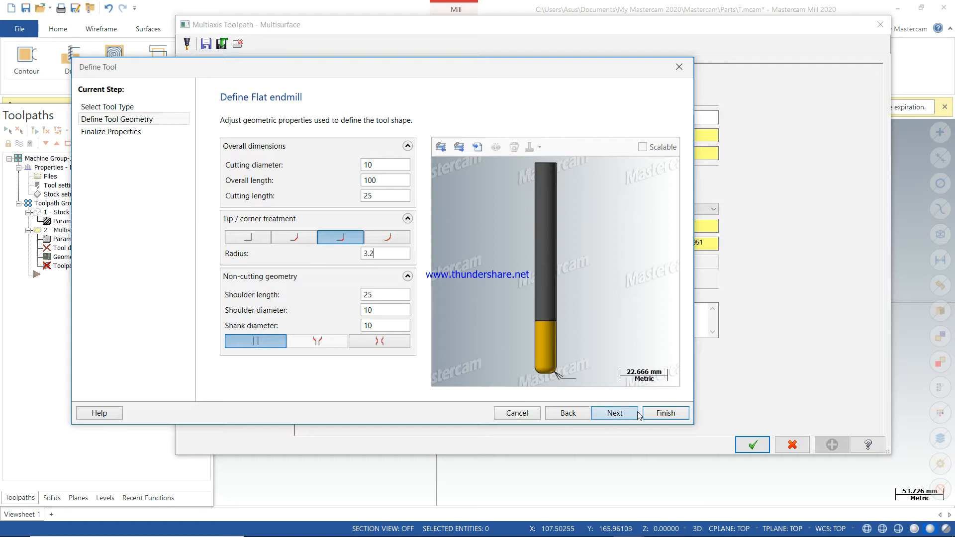
click(665, 413)
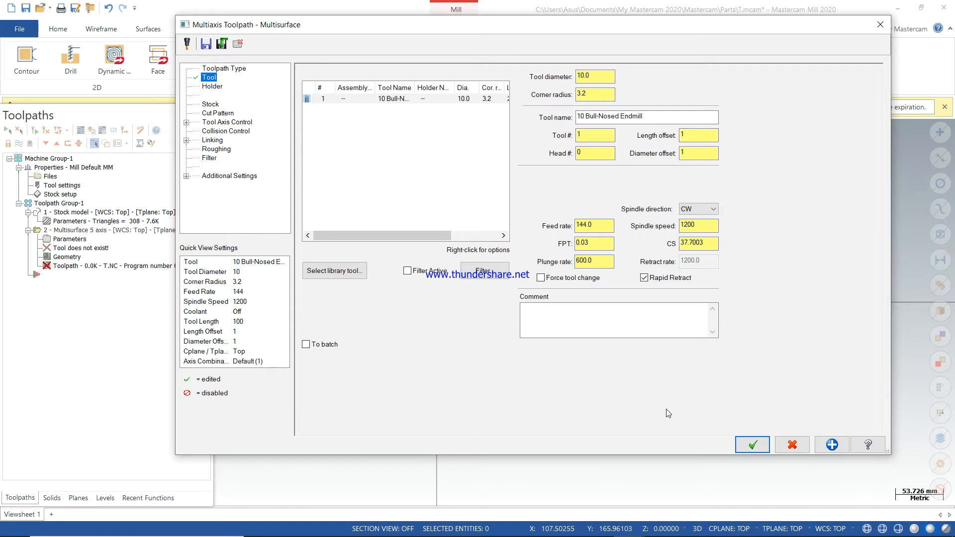
Set the new endmill's spindle speed to 2500 and its feed rate to 2000
double_click(697, 225)
text(2)
key(Return)
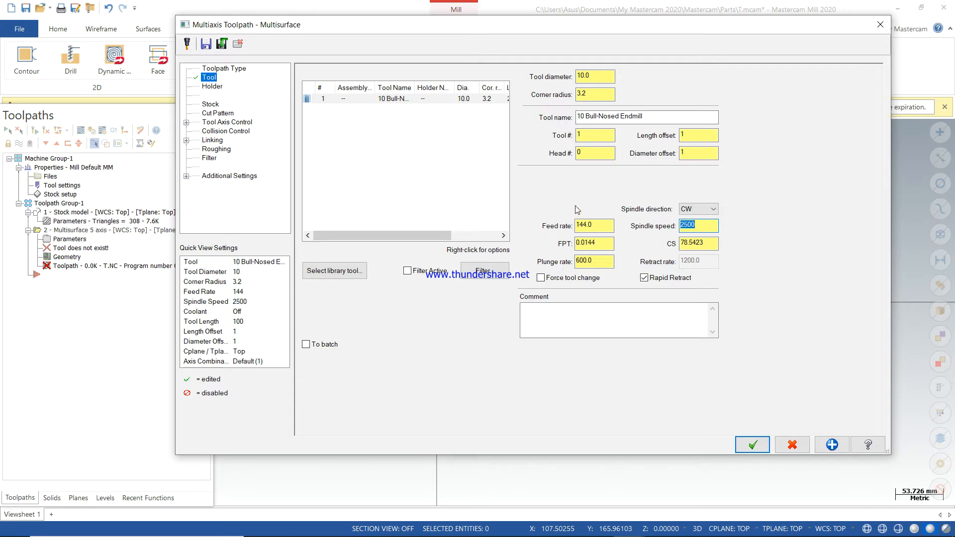
drag(602, 222, 450, 196)
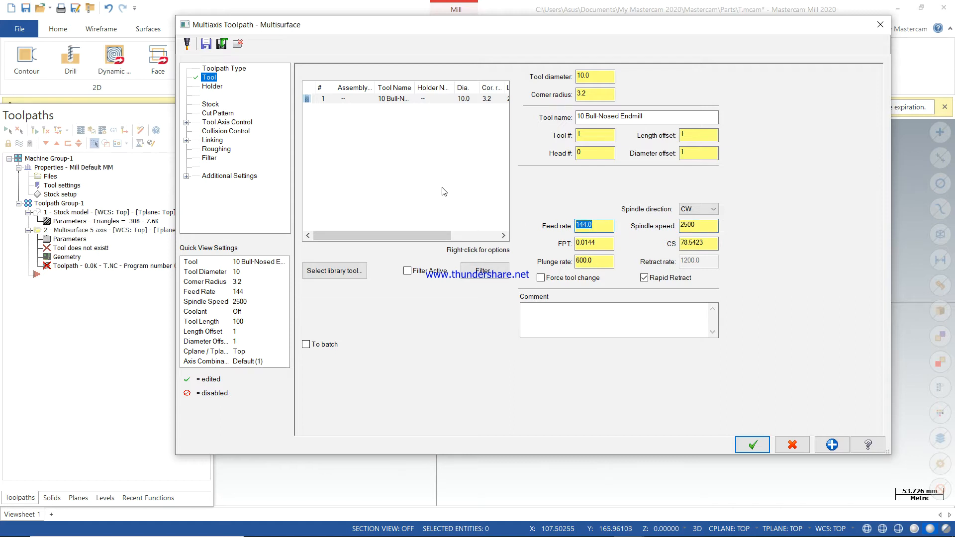
text(3)
text(000)
key(Return)
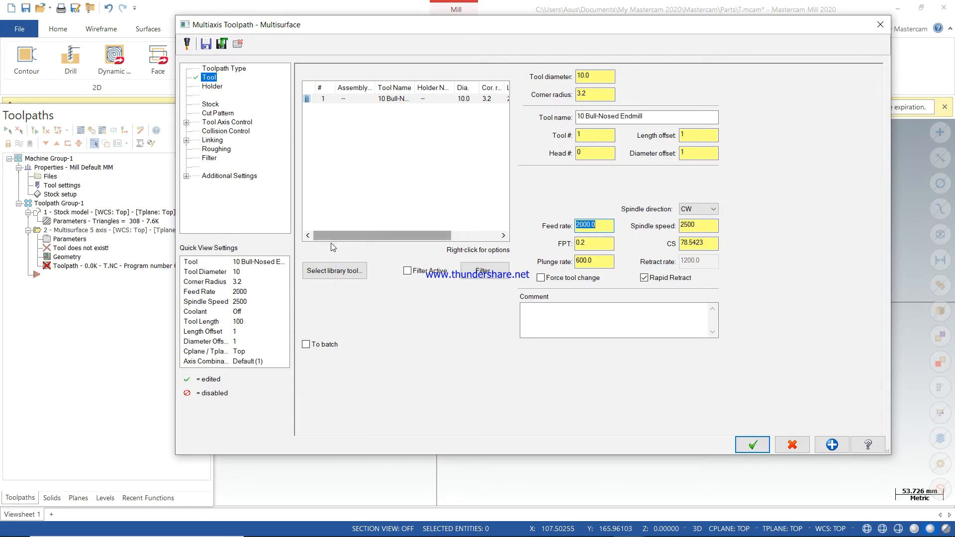
Set the toolpath's cut pattern option to Cylinder
click(210, 104)
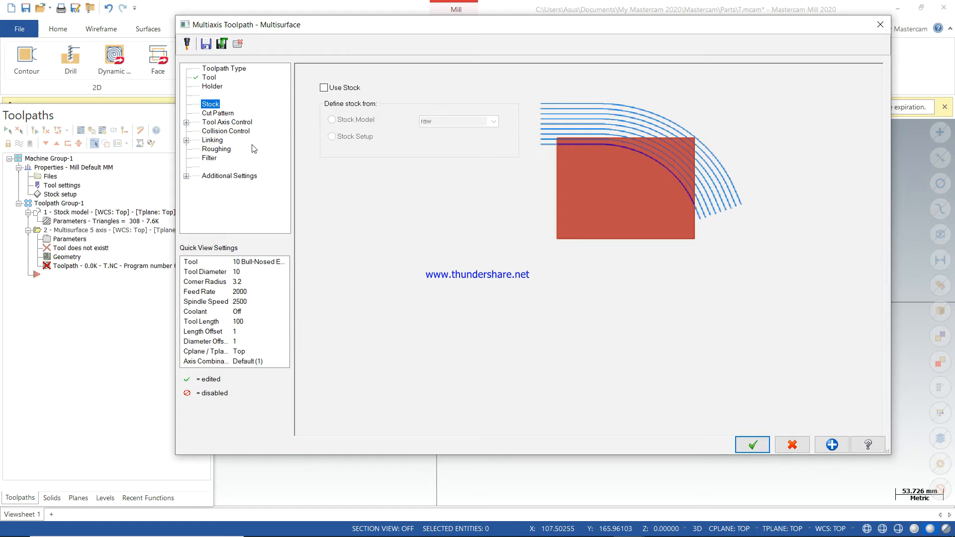
click(228, 114)
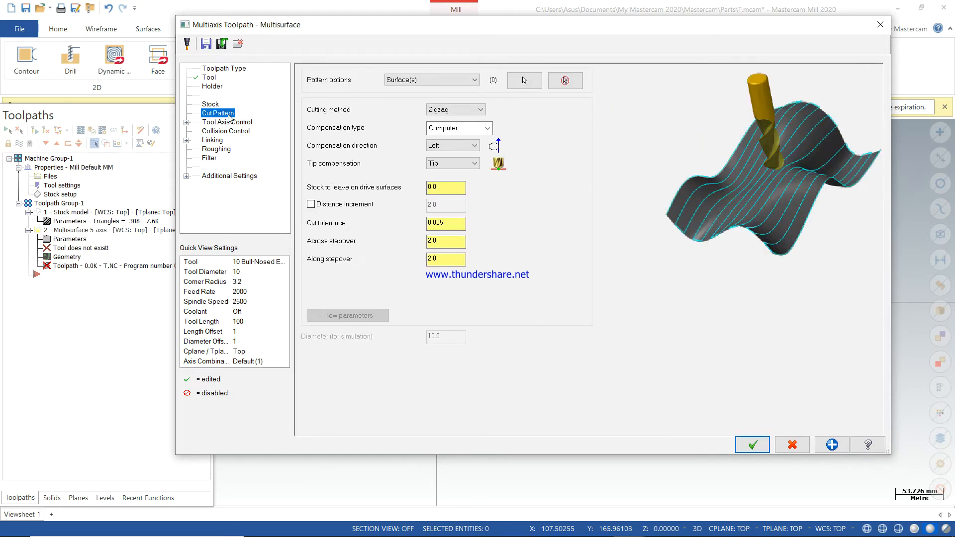
click(474, 80)
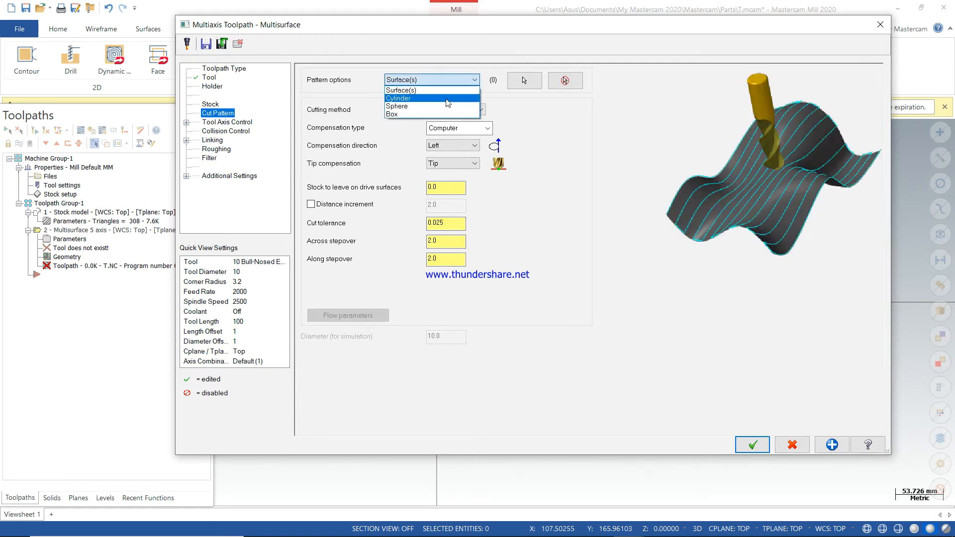
click(447, 98)
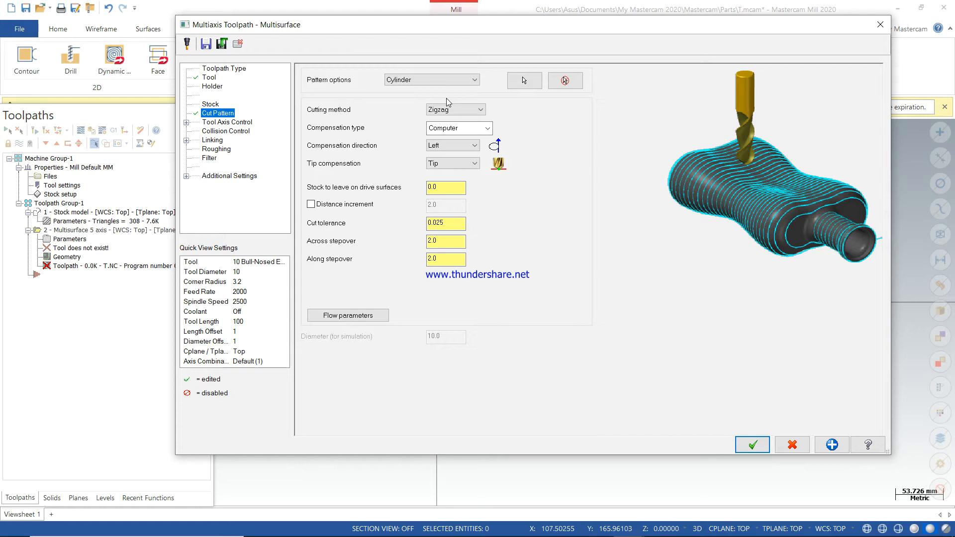
Set the pattern's cylinder length to 245.664729 from the X coordinate of the stock axis endpoint at the screw's far end
click(525, 81)
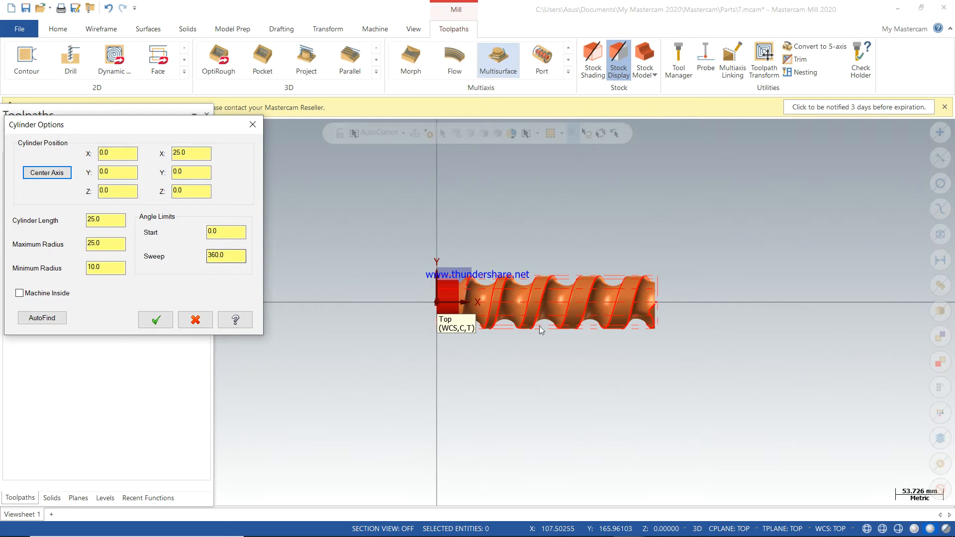
scroll(575, 299, up, 1)
scroll(575, 297, up, 5)
scroll(588, 302, down, 4)
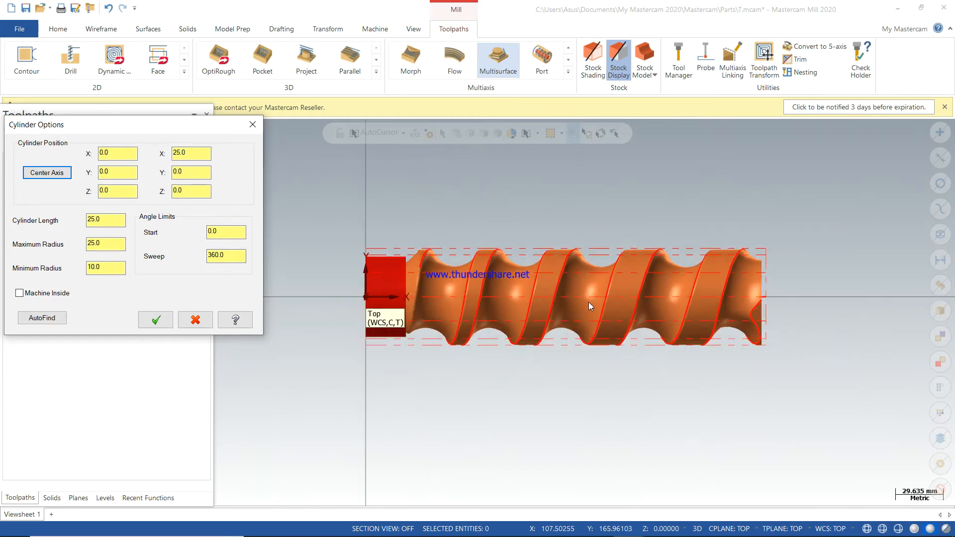
click(117, 219)
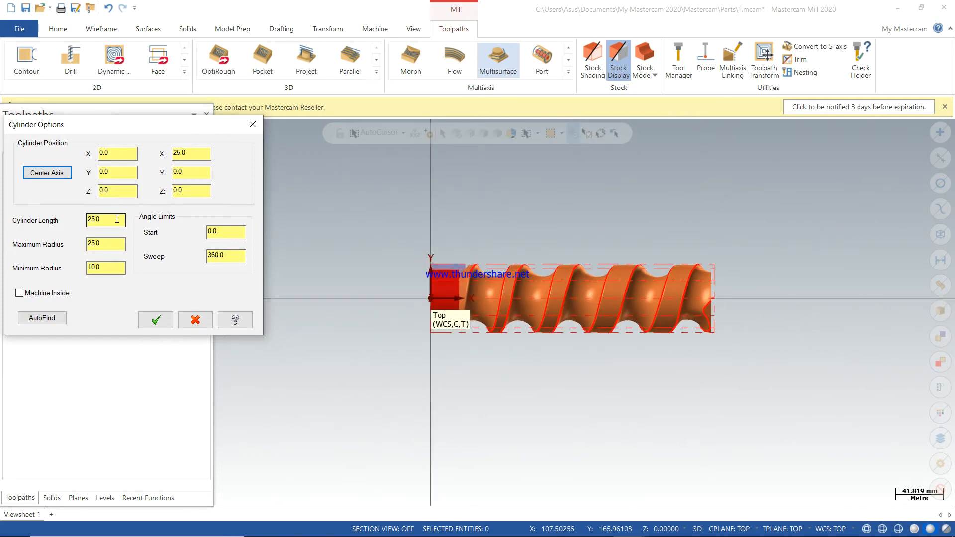
double_click(118, 219)
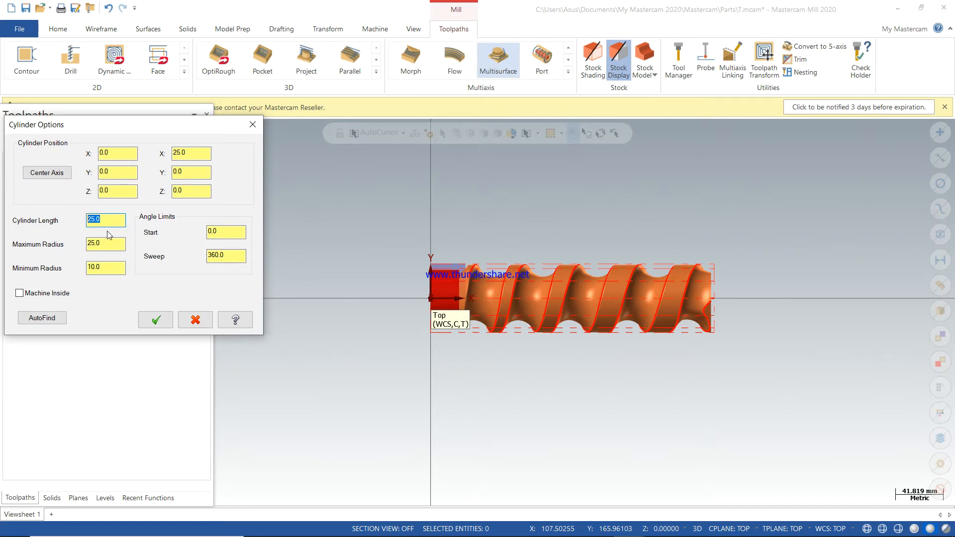
right_click(112, 221)
click(149, 225)
scroll(752, 288, up, 5)
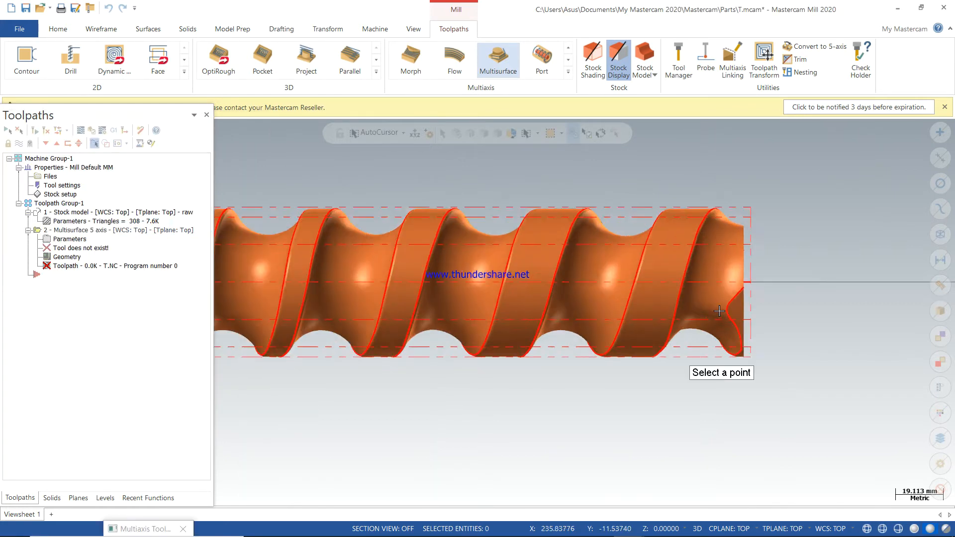
click(751, 281)
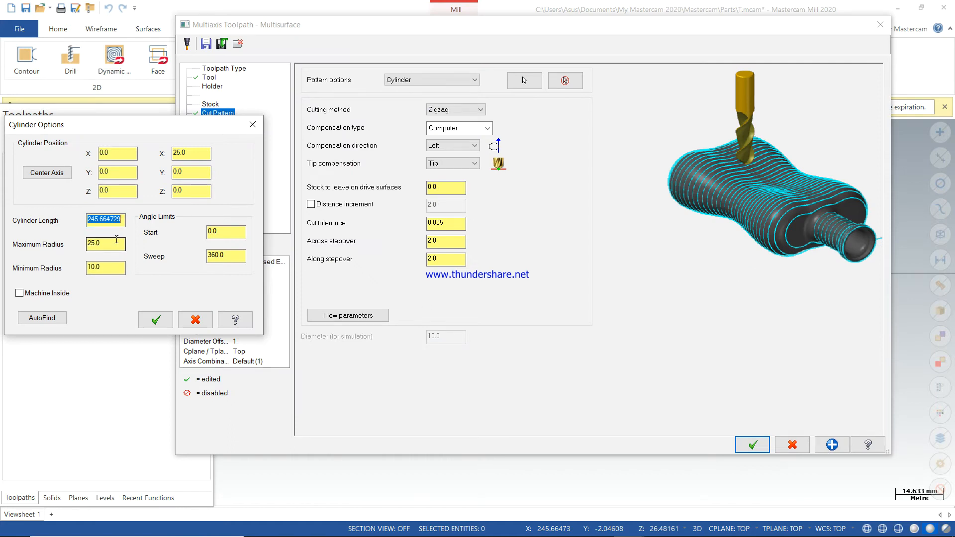
Set the pattern cylinder's maximum radius to 50 and accept the cylinder options
drag(113, 247, 65, 256)
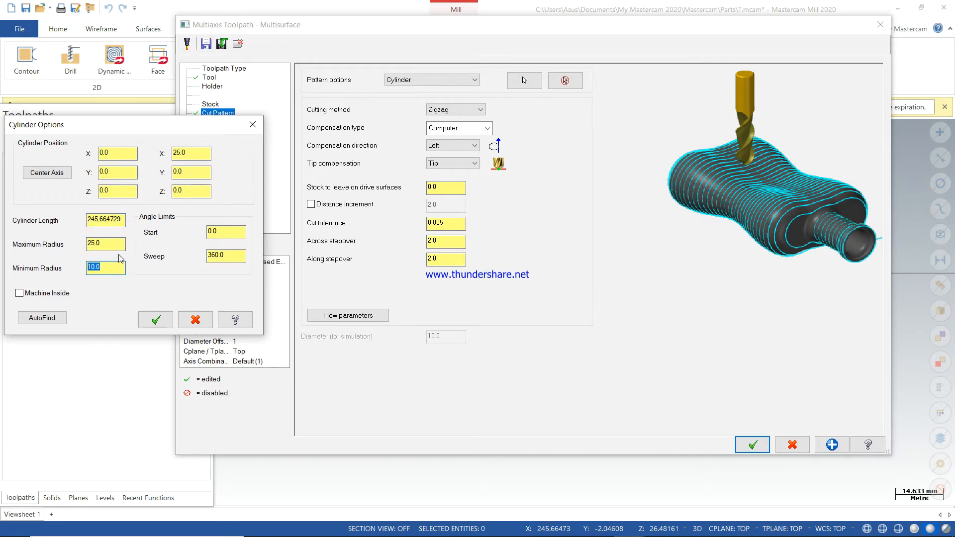
drag(108, 242, 28, 242)
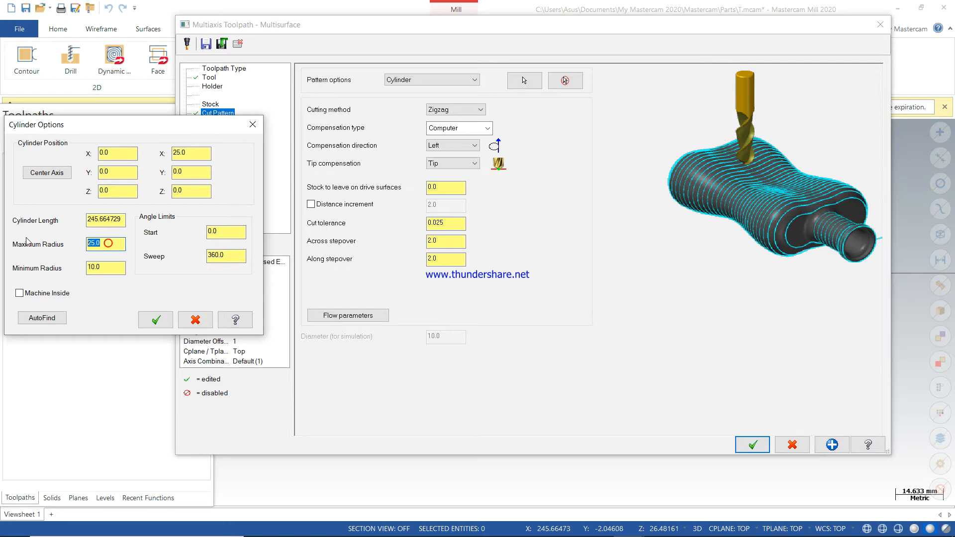
right_click(103, 242)
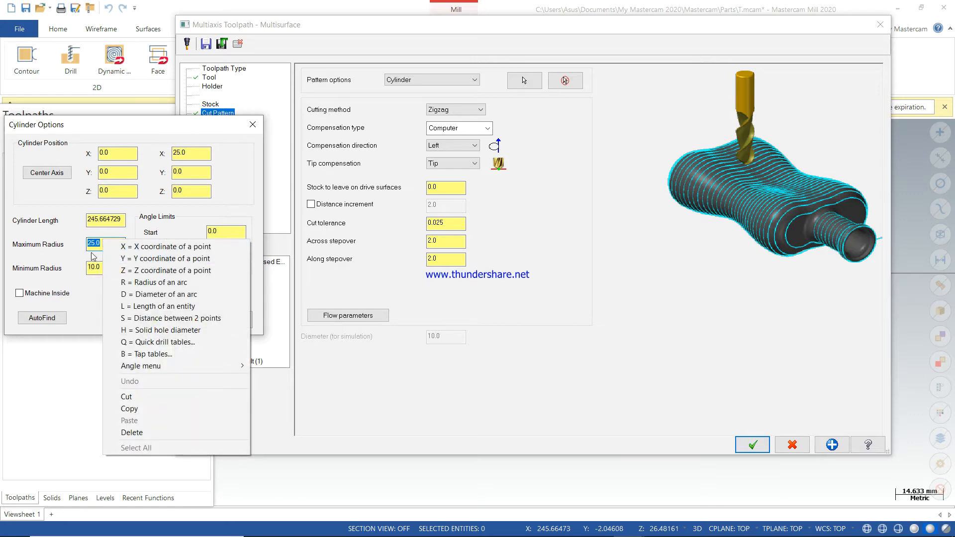
click(65, 257)
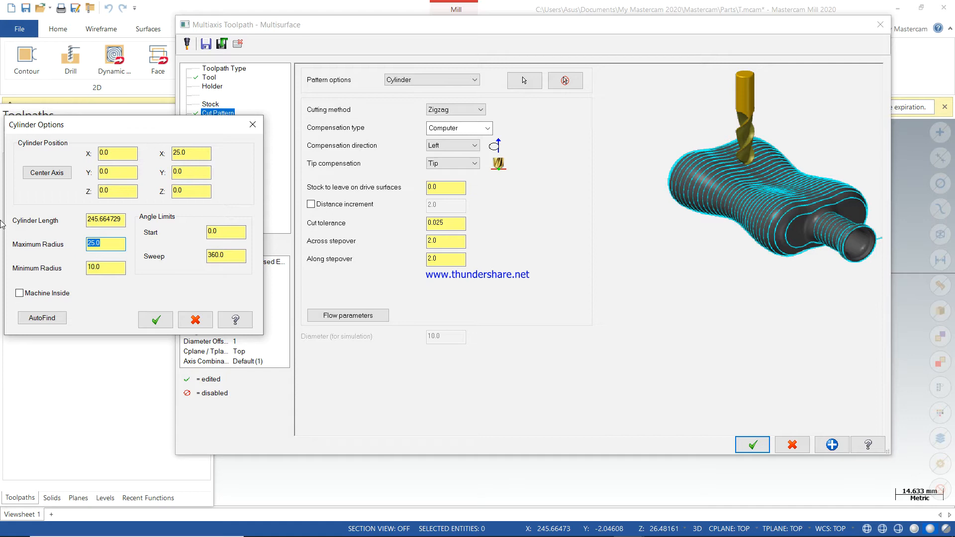
text(50)
key(Return)
click(166, 320)
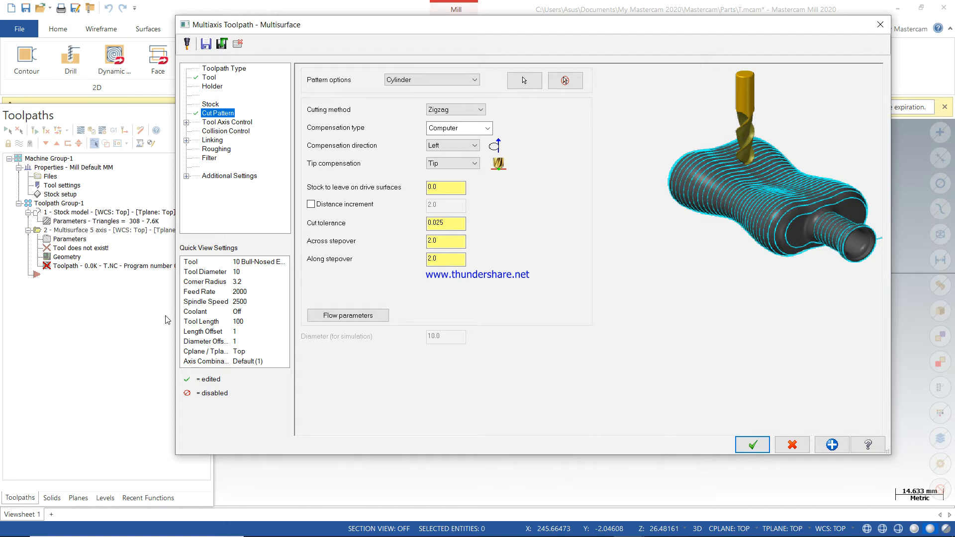
Keep the Zigzag cutting method and set the cut tolerance to 0.01 and the across stepover to 1.5
click(469, 111)
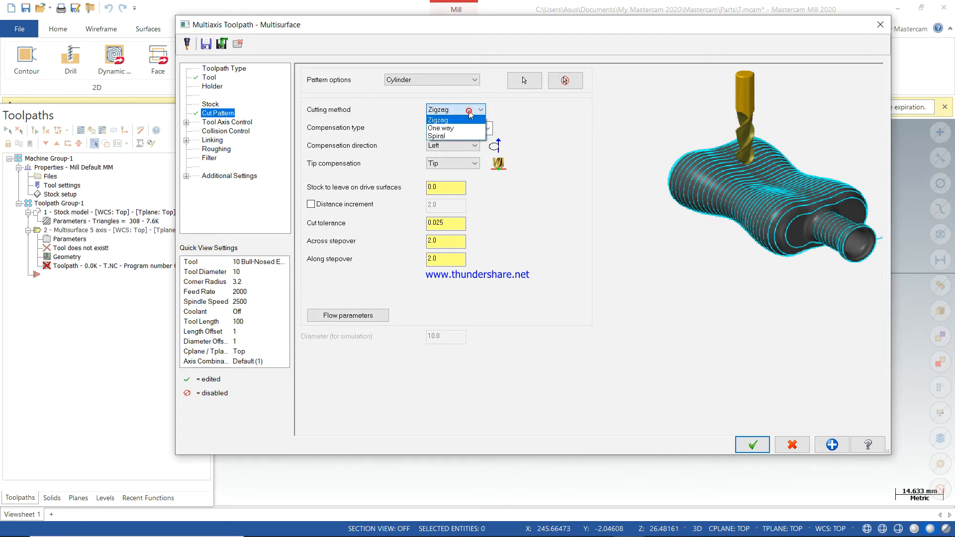
click(469, 119)
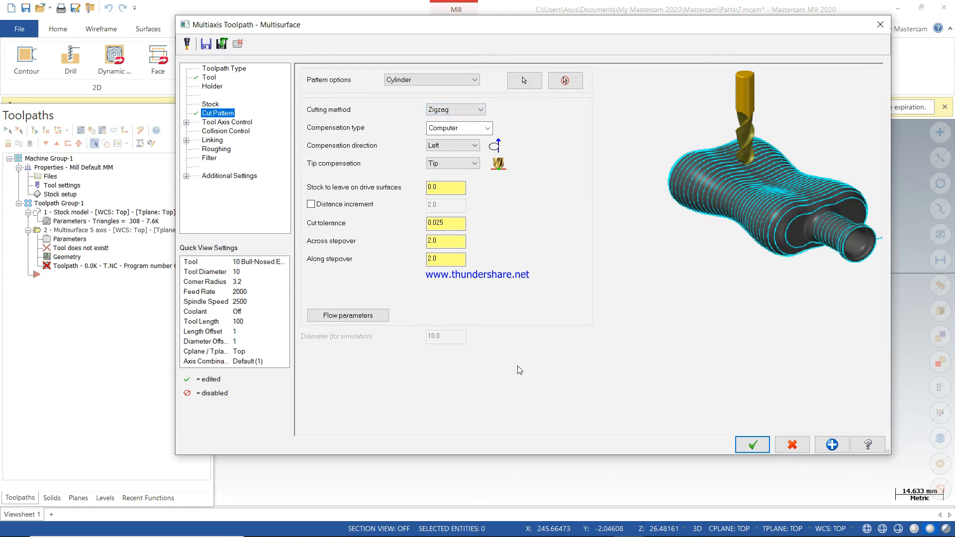
click(451, 228)
double_click(444, 223)
key(BackSpace)
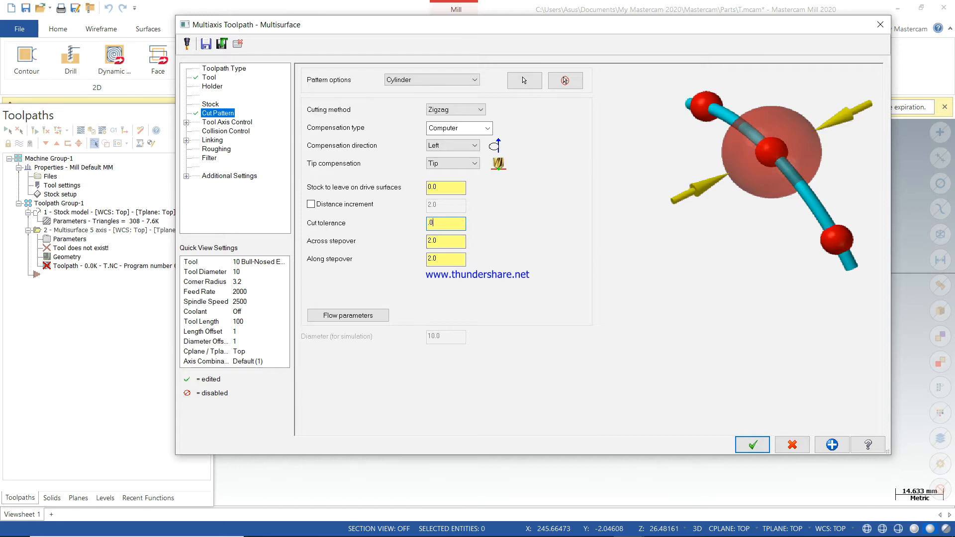
key(Return)
click(453, 241)
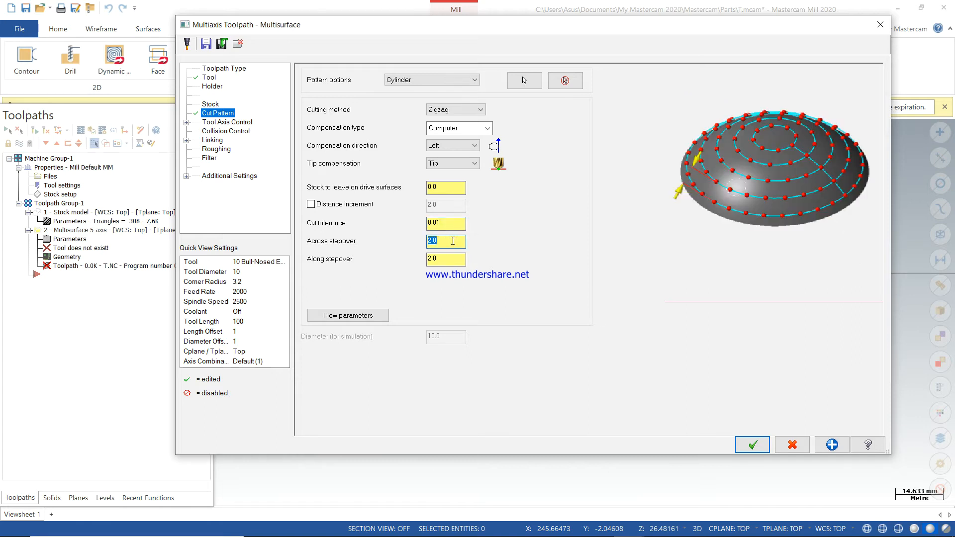
text(1.5)
click(455, 260)
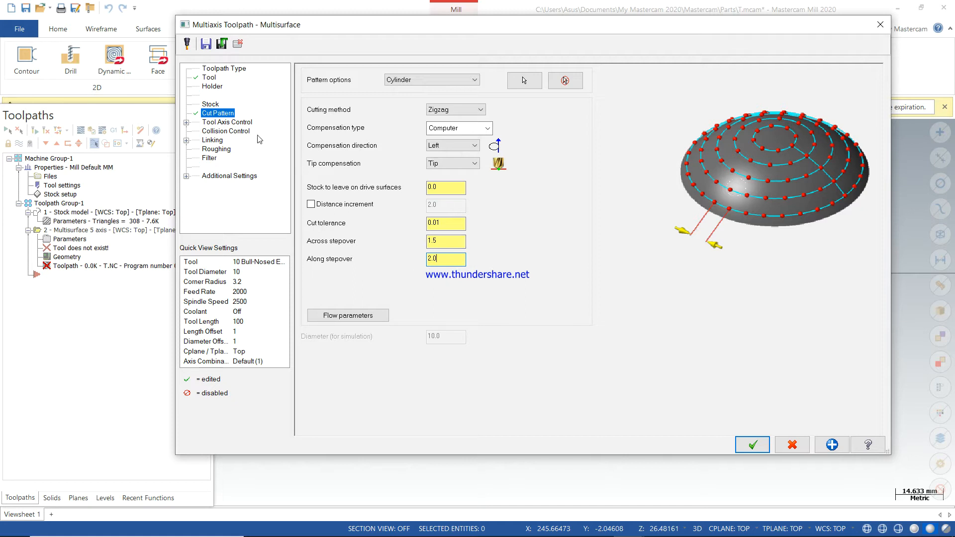
Flip the flowline offset, cut direction, step direction and start for the cylinder pattern, and accept the flow parameters
click(364, 315)
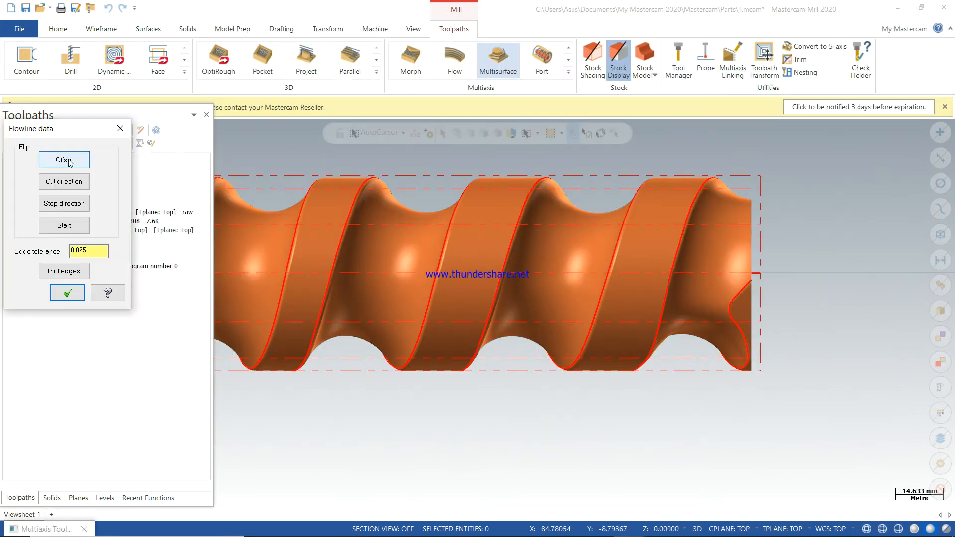
scroll(691, 318, down, 4)
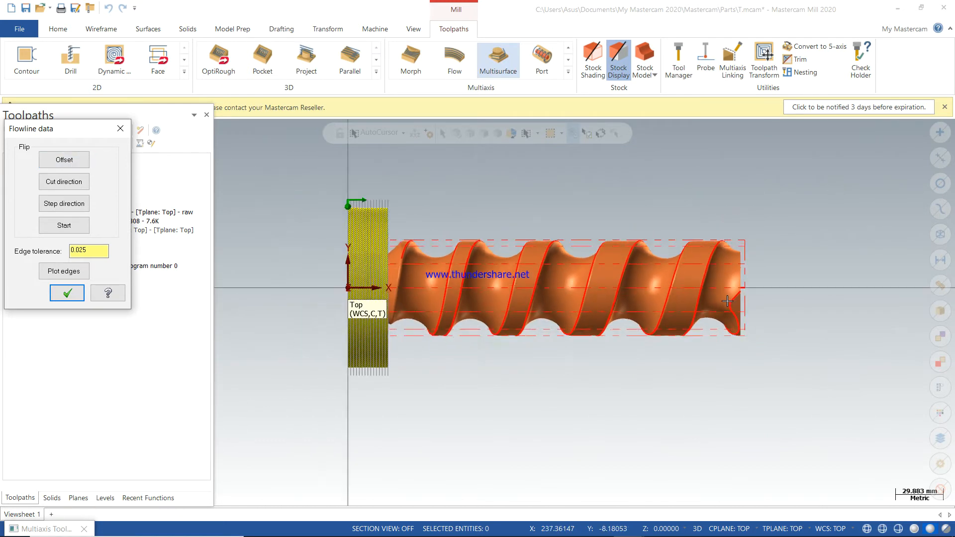
scroll(520, 307, up, 4)
scroll(369, 315, down, 3)
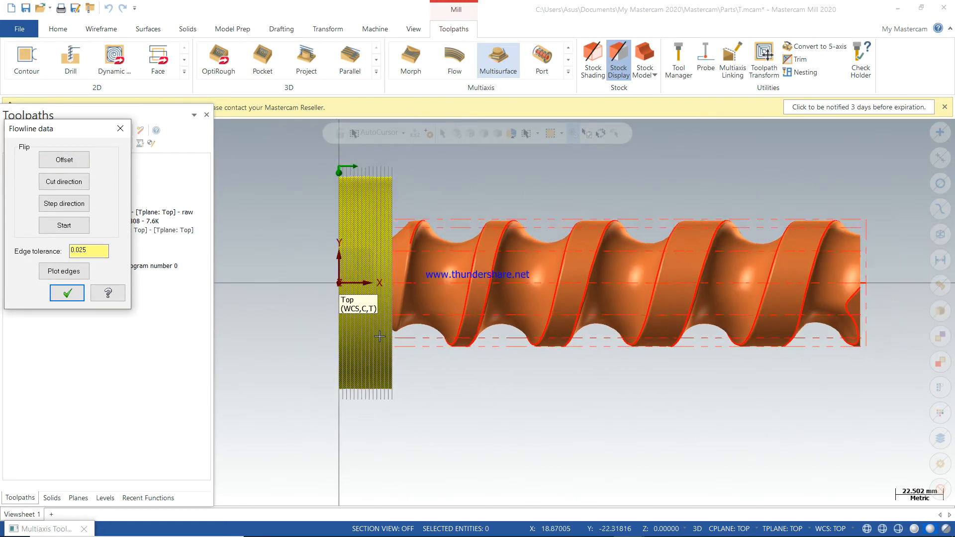
click(76, 160)
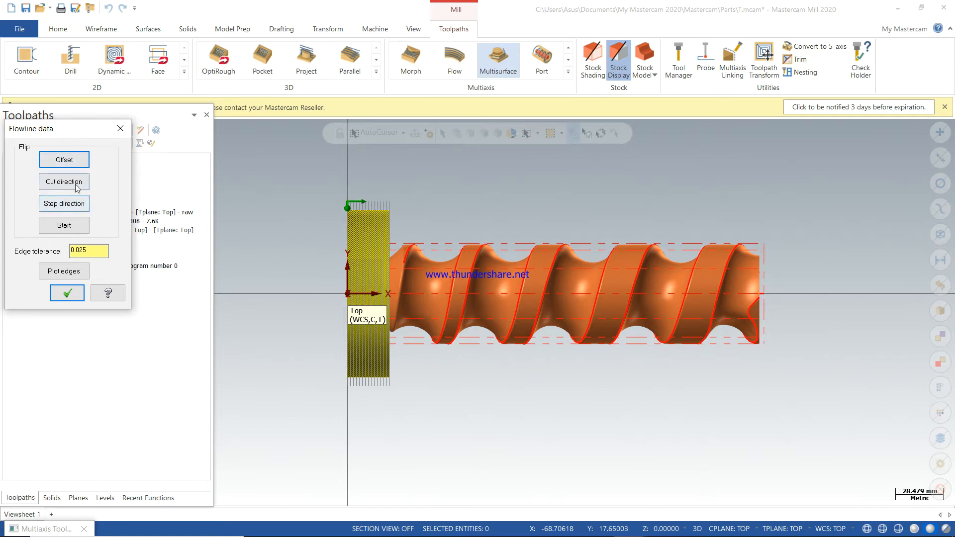
click(77, 186)
click(76, 186)
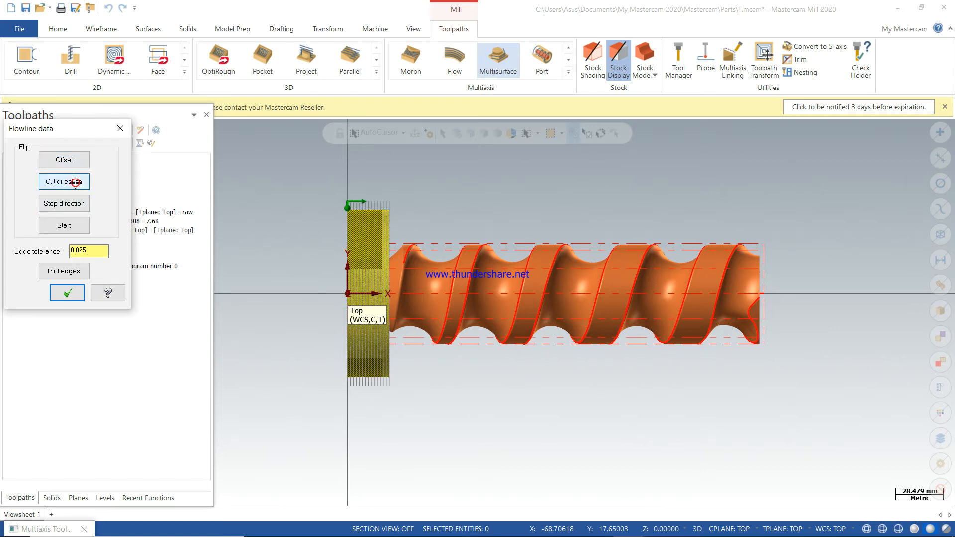
click(83, 204)
click(83, 204)
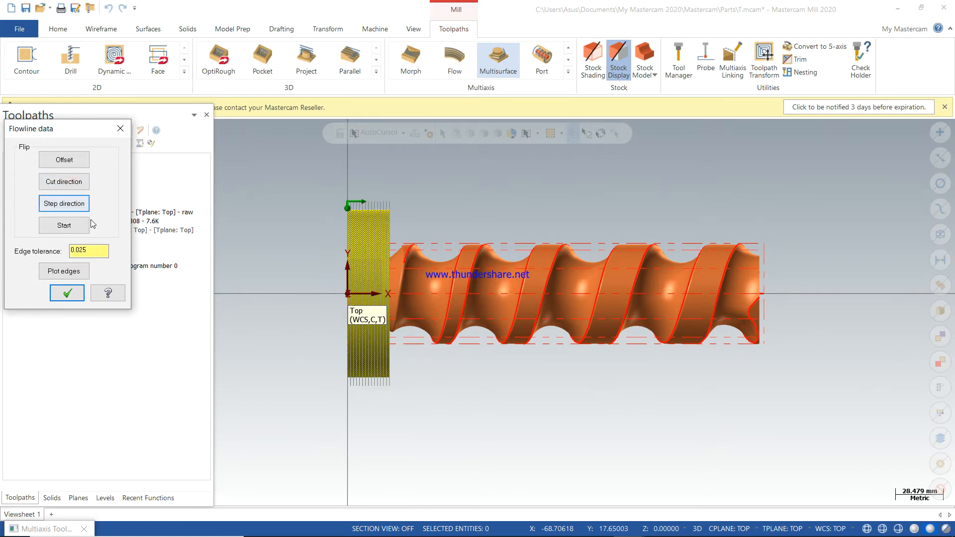
click(76, 227)
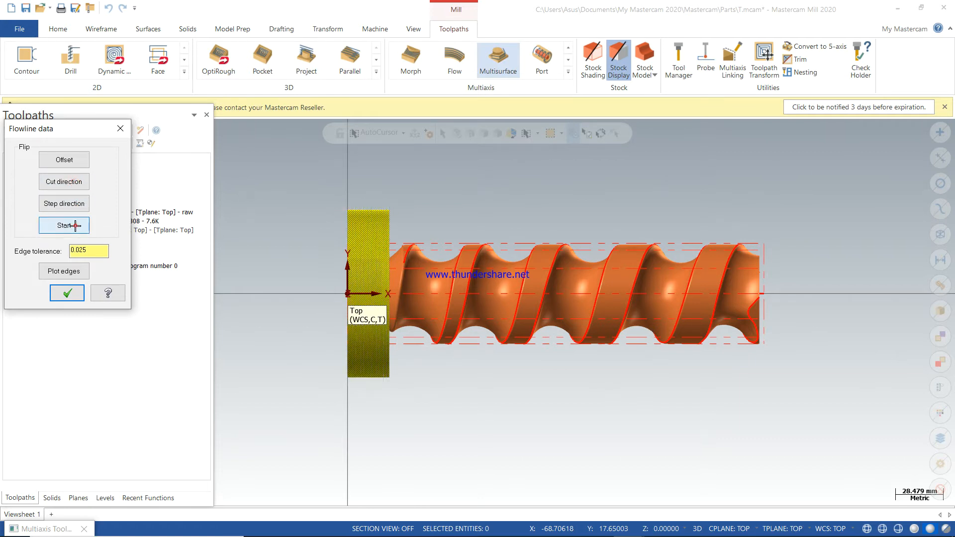
click(67, 293)
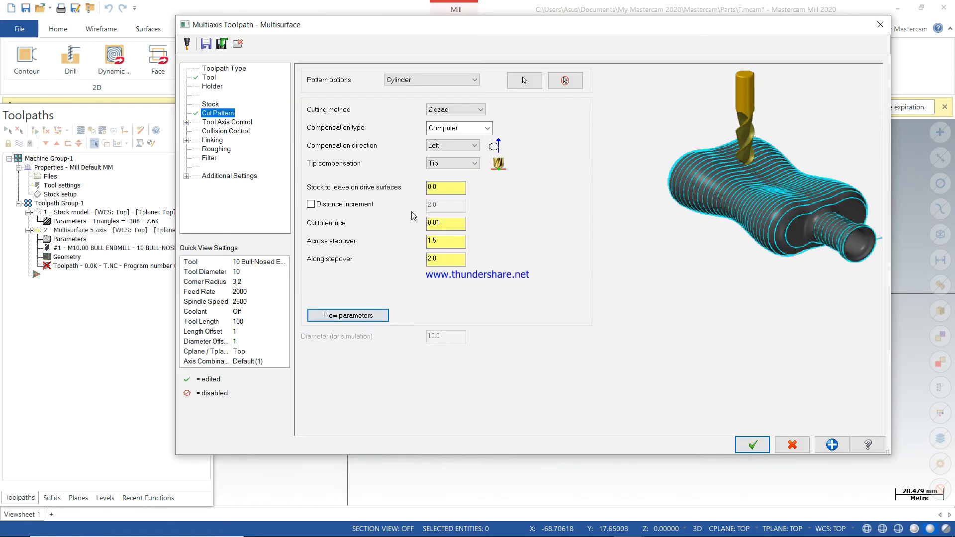
Set the toolpath's tool axis control to Pattern surface
click(239, 125)
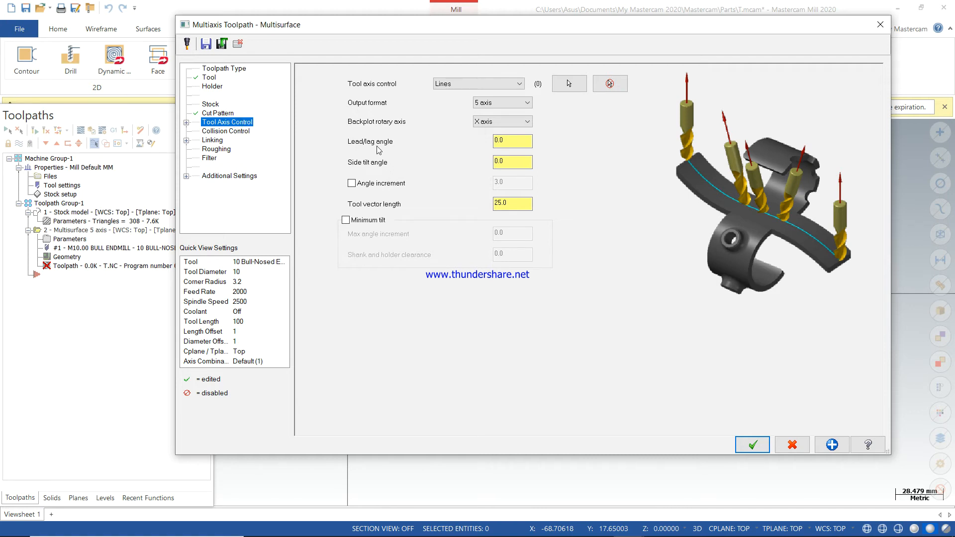
click(491, 86)
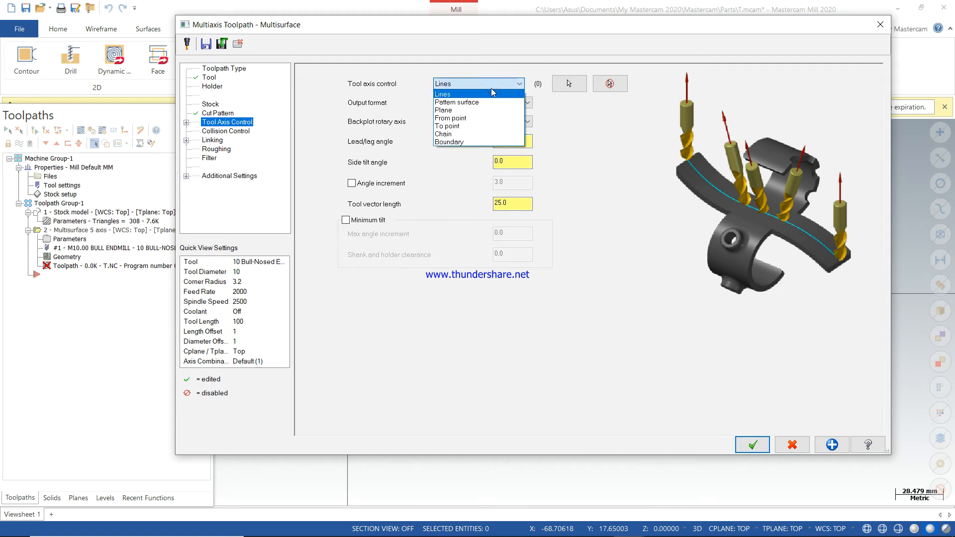
click(522, 103)
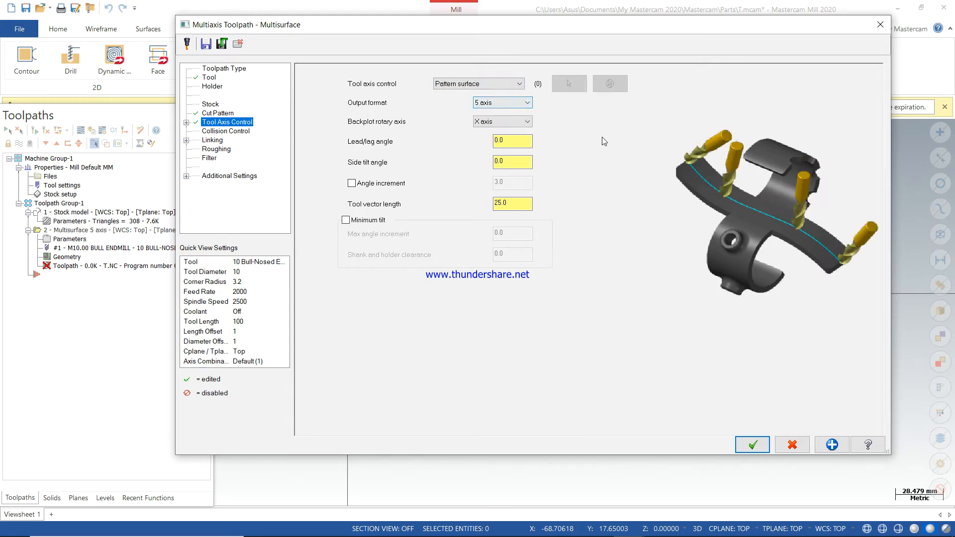
Try the 4 axis output format for the tool axis and return it to 5 axis
click(523, 102)
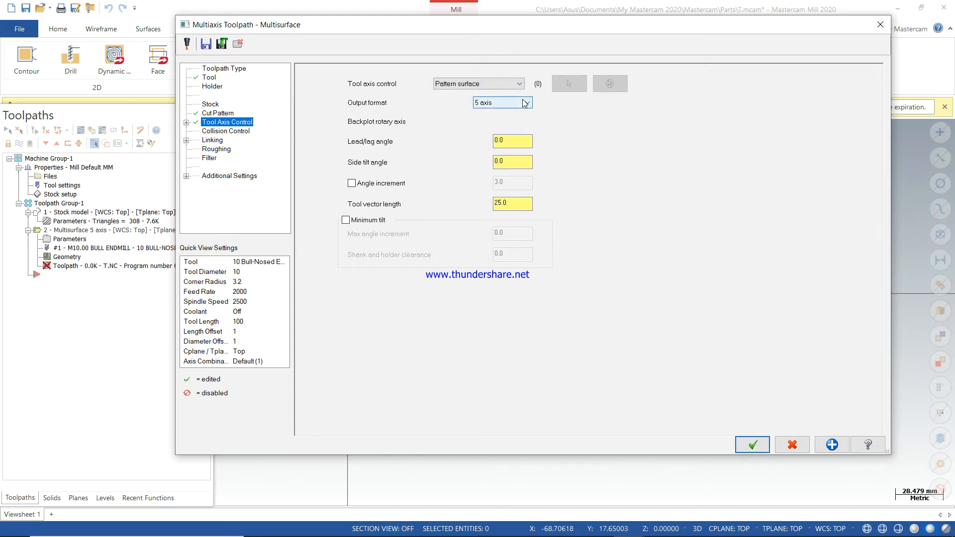
click(519, 113)
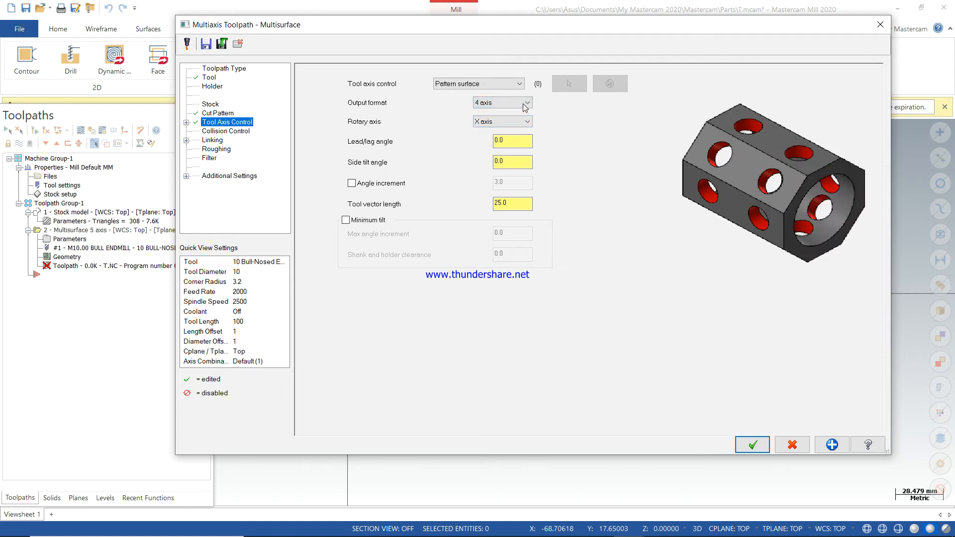
click(523, 103)
click(532, 121)
click(527, 103)
click(517, 120)
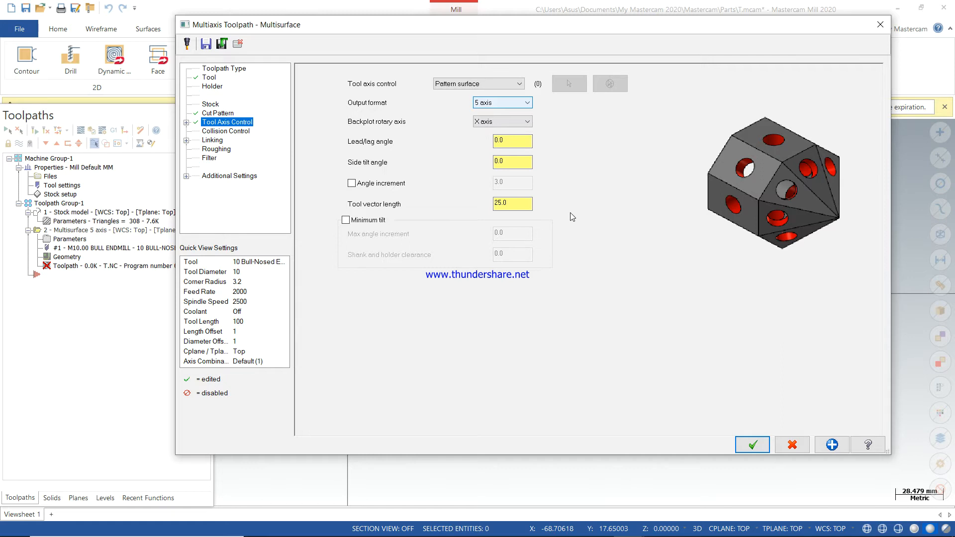
In collision control, pick the screw's helical groove and flight faces up to the far end as compensation surfaces
click(226, 131)
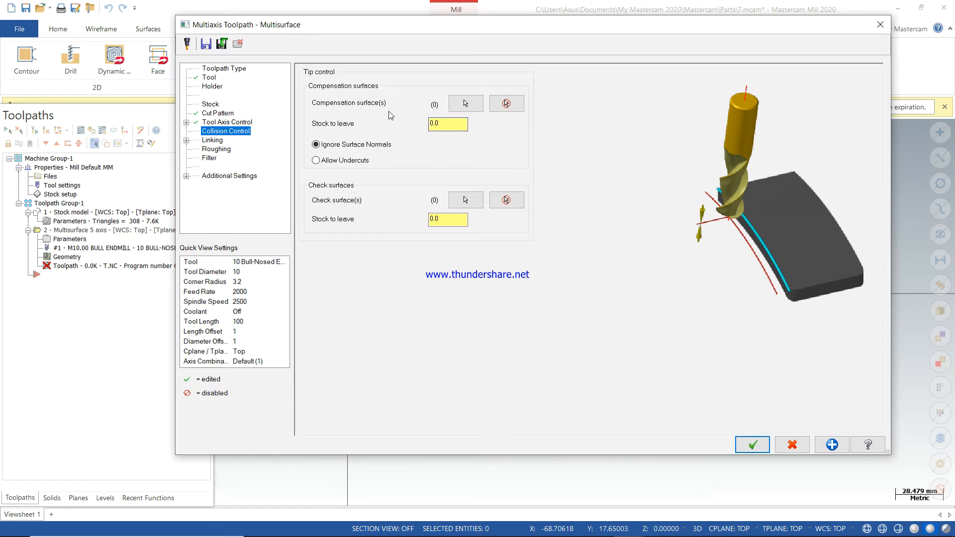
click(464, 103)
scroll(681, 299, up, 2)
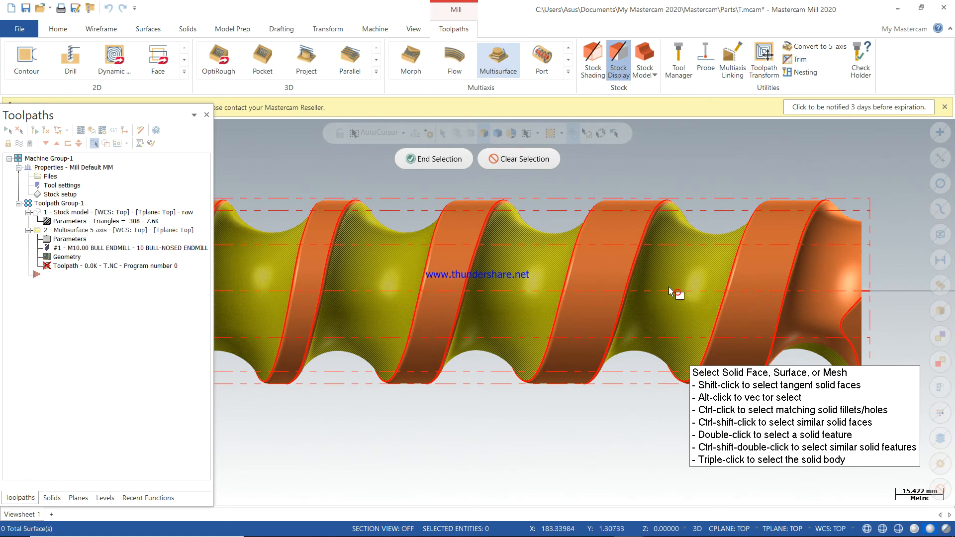
scroll(671, 294, down, 3)
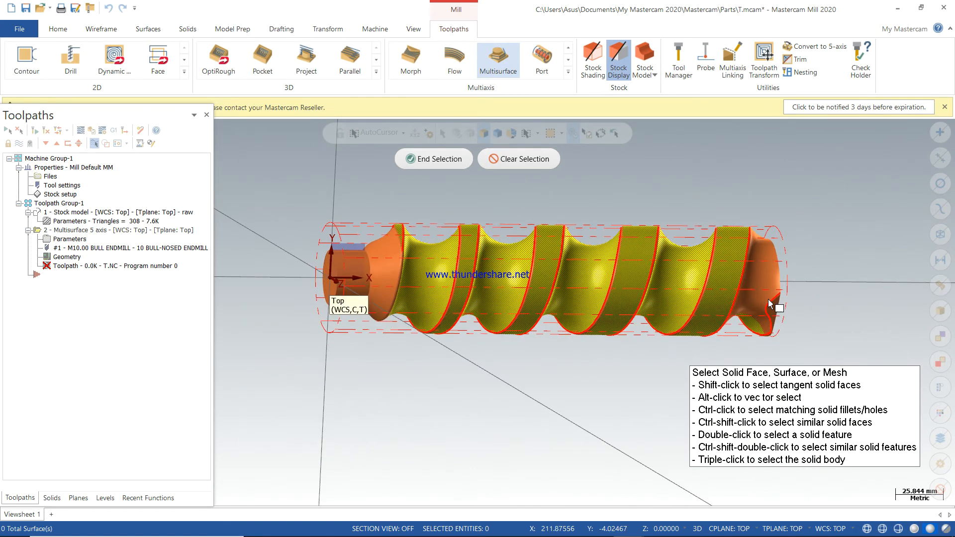
scroll(771, 312, down, 1)
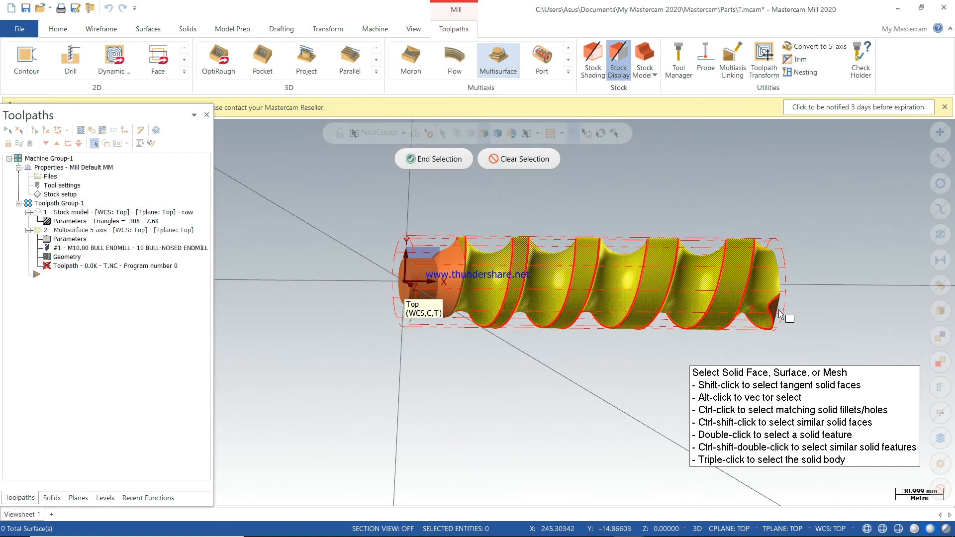
Add the shank and tapered shoulder faces near the origin to the compensation surfaces, leave out the flat ends, and finish the selection
middle_drag(779, 315, 716, 249)
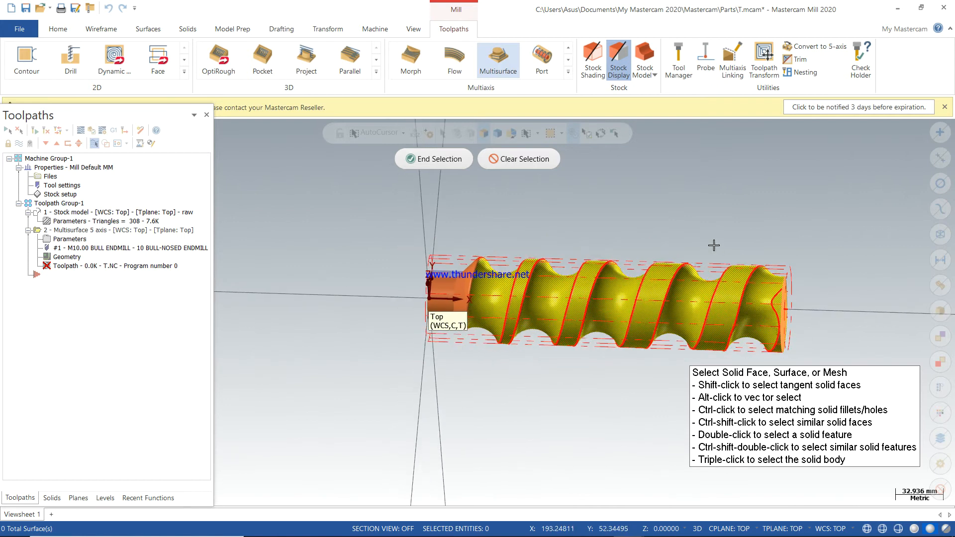
scroll(716, 249, down, 2)
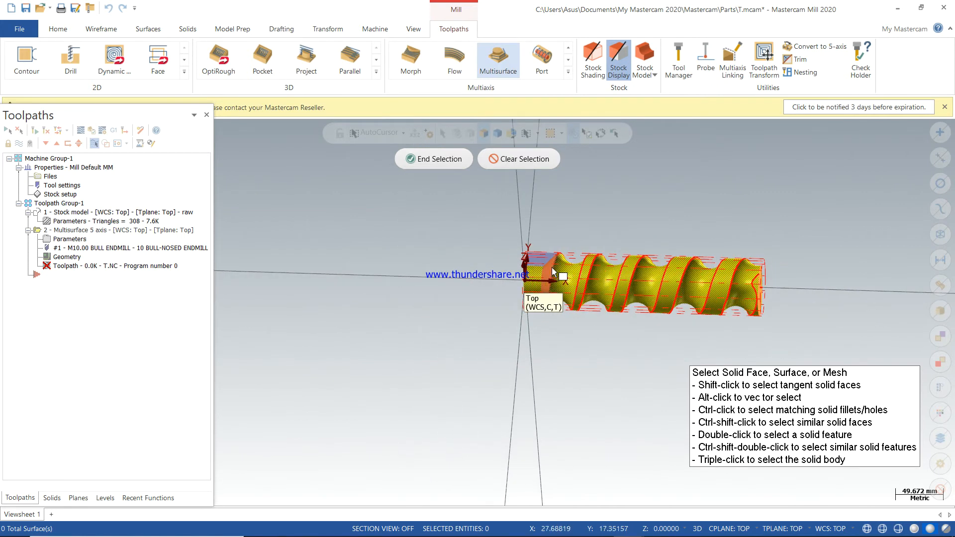
scroll(589, 239, down, 3)
scroll(615, 281, up, 6)
middle_drag(626, 314, 617, 232)
scroll(593, 244, down, 3)
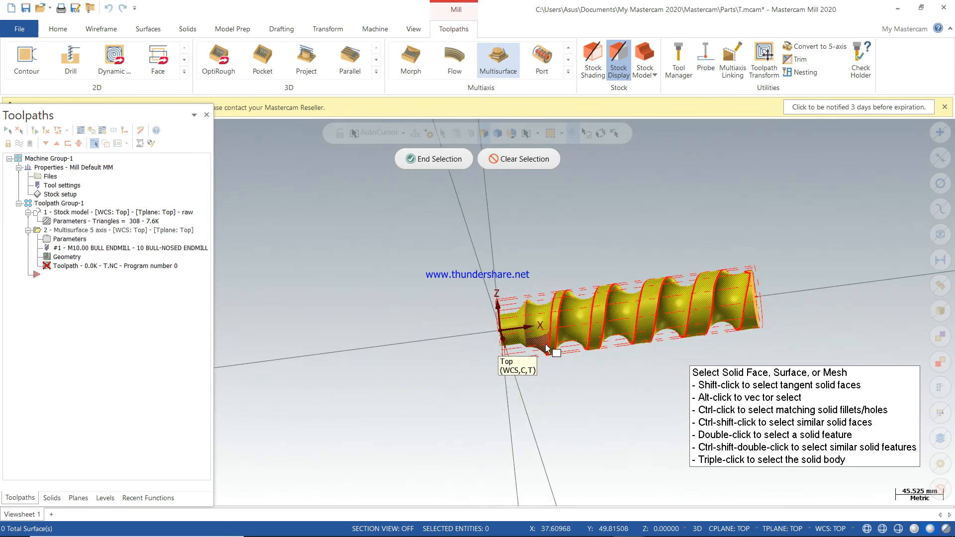
middle_drag(603, 390, 545, 163)
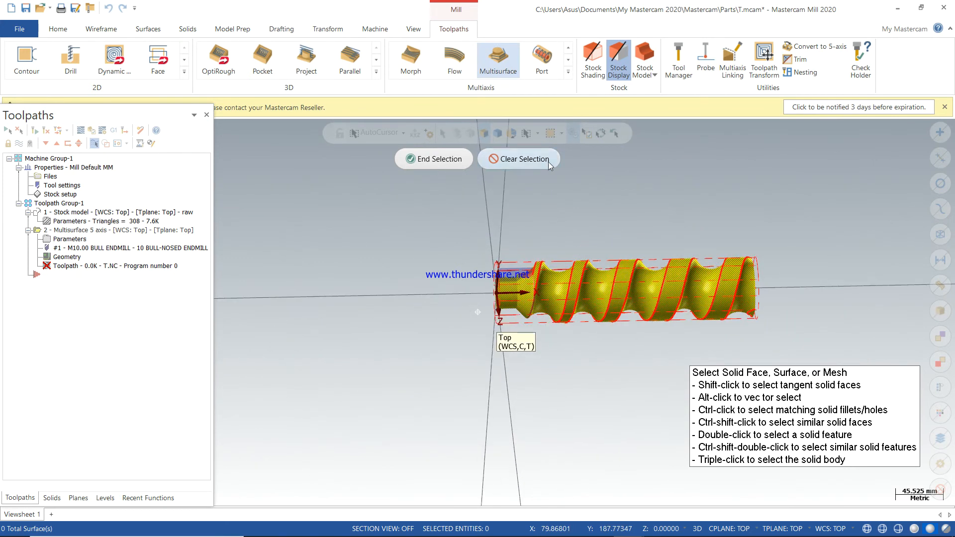
middle_drag(551, 265, 511, 320)
scroll(527, 307, up, 7)
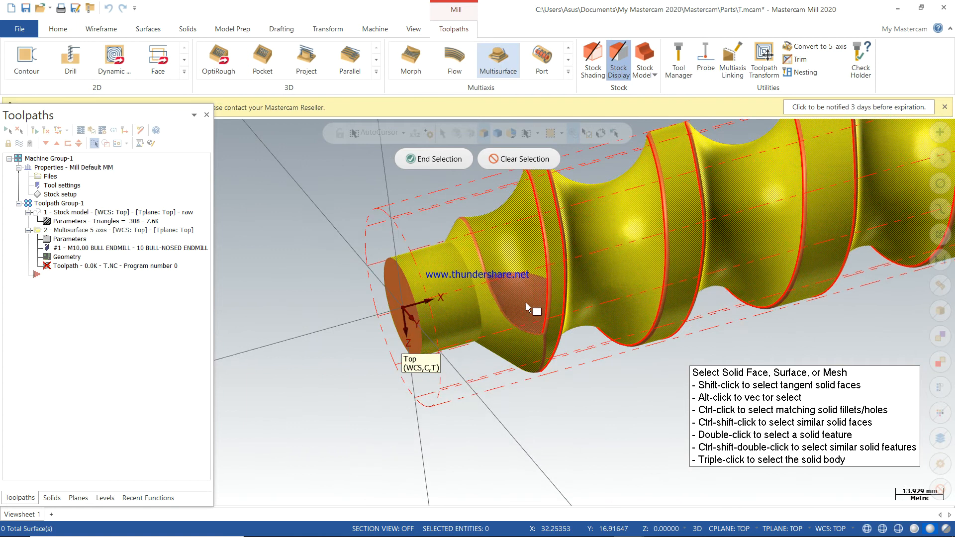
scroll(437, 308, down, 8)
middle_drag(352, 314, 658, 244)
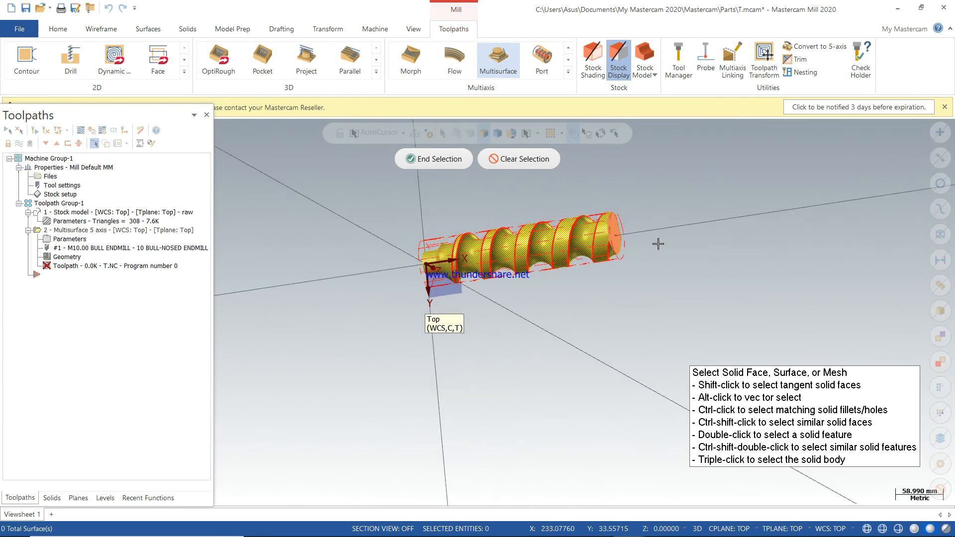
right_click(505, 198)
click(544, 254)
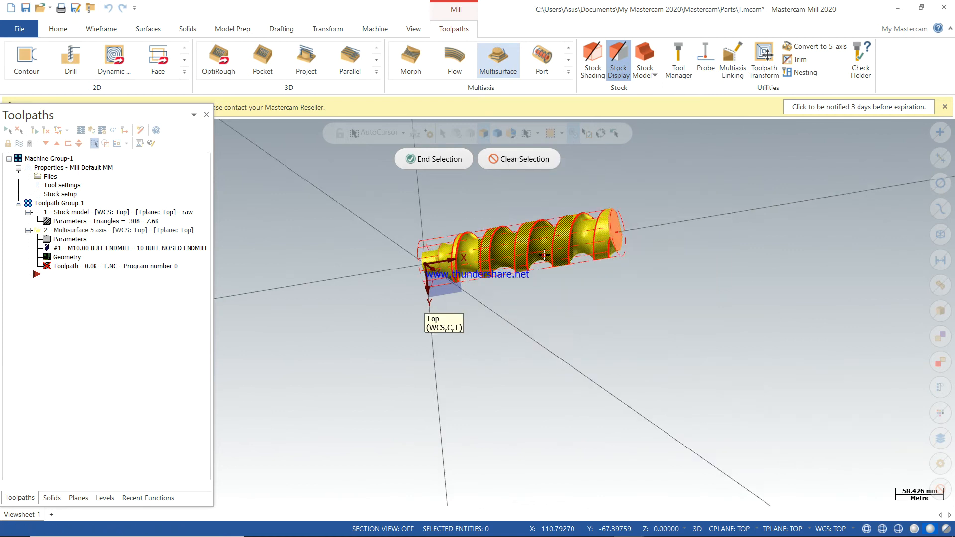
click(436, 160)
Set the stock to leave on the compensation surfaces to 0.3
click(458, 124)
double_click(458, 124)
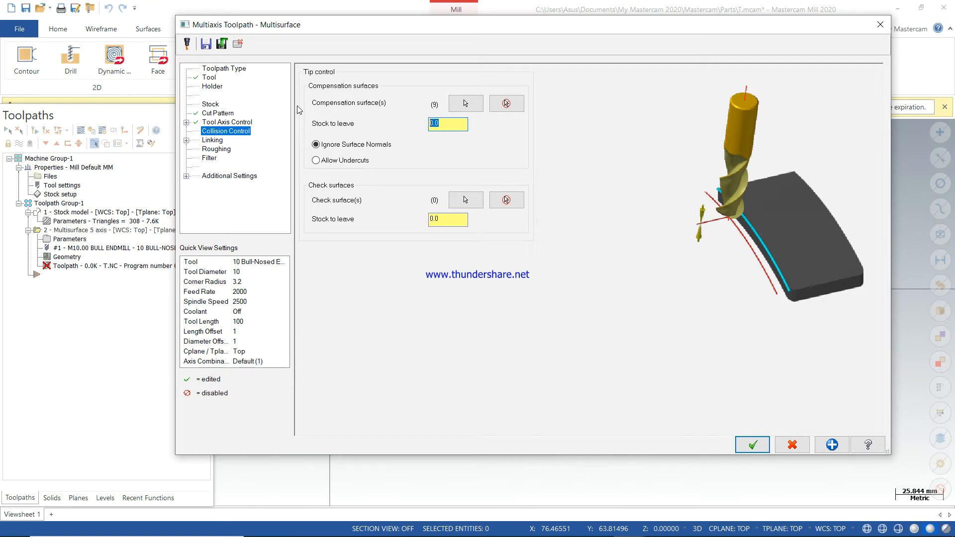
text(.2)
drag(451, 126, 215, 80)
text(.3)
Review the clearance, retract and feed plane heights in the linking settings
click(213, 140)
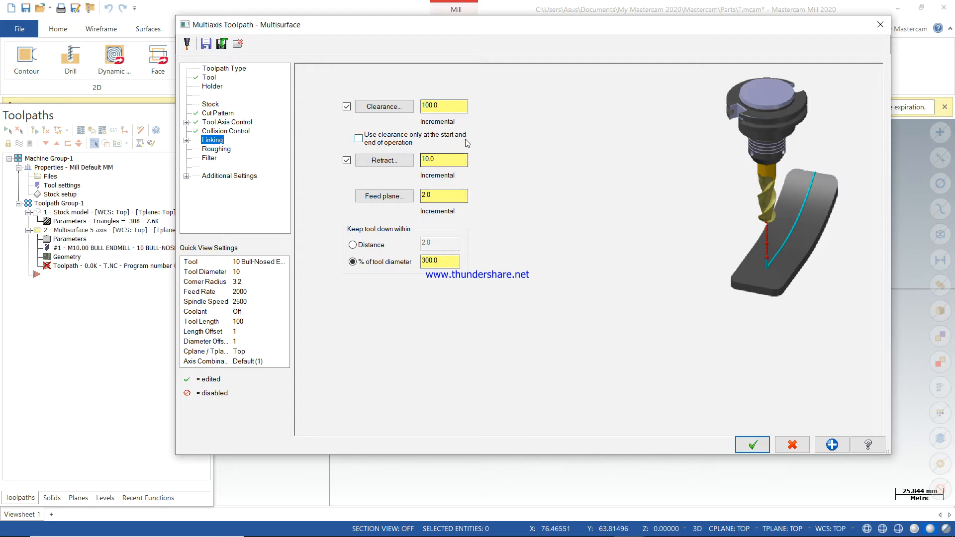
click(450, 104)
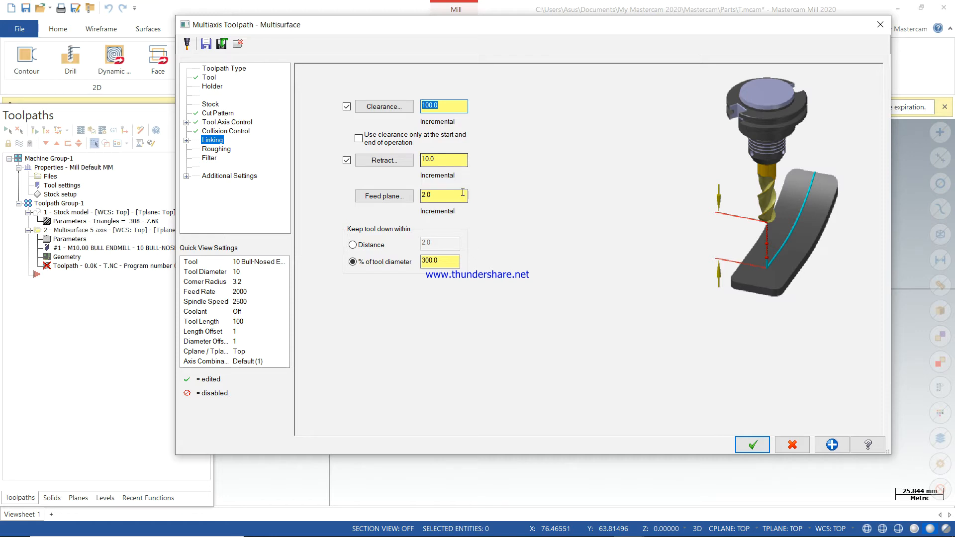
click(458, 164)
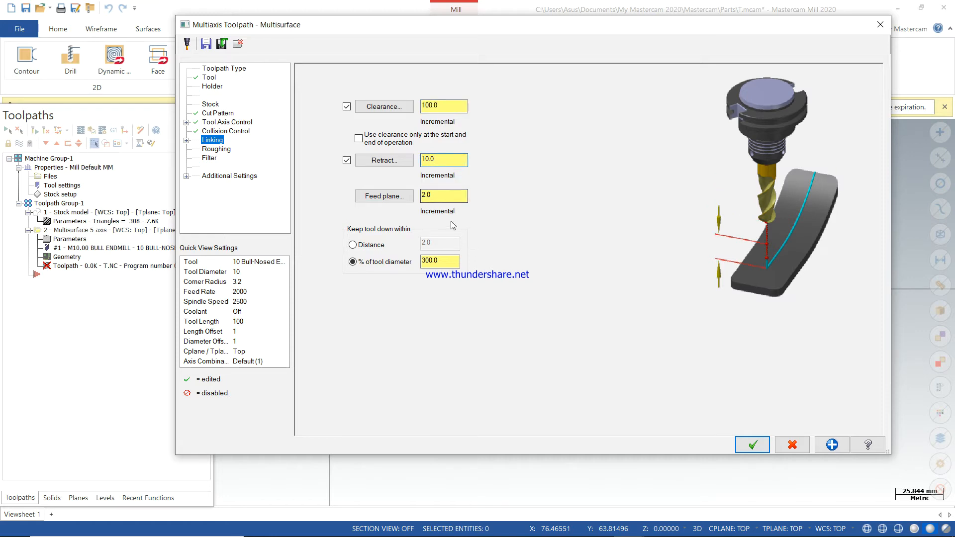
Enable depth cuts in the roughing settings and set the rough step to 10, keeping 2 rough cuts
click(226, 149)
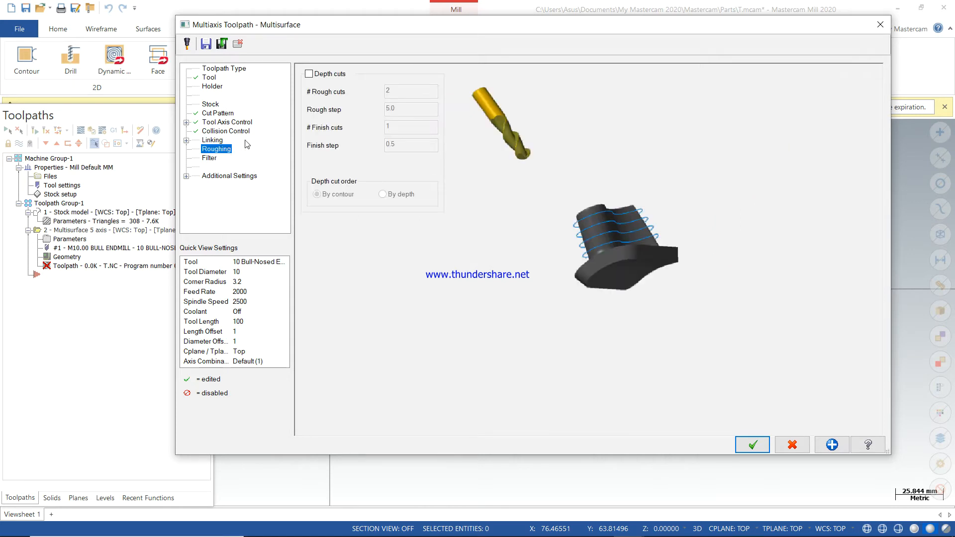
click(309, 74)
click(406, 92)
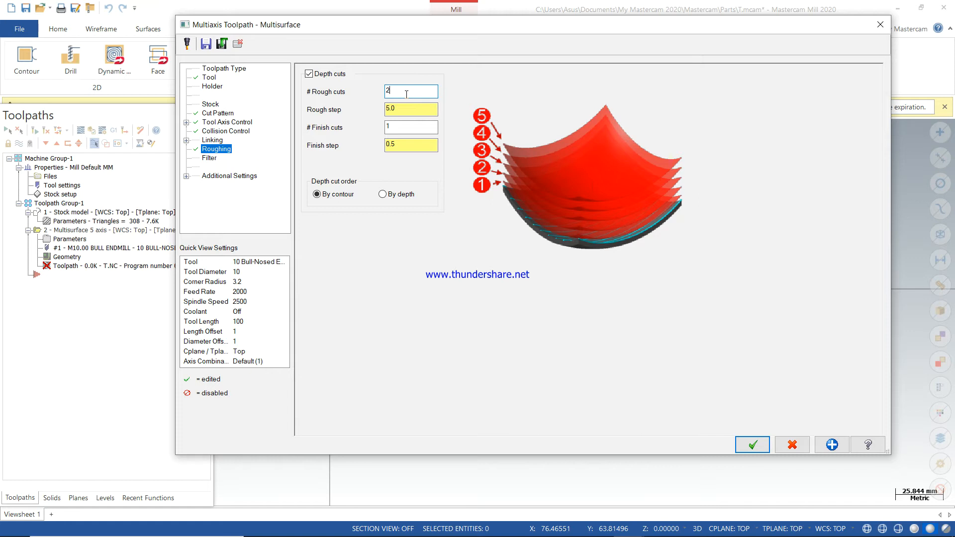
click(404, 108)
drag(405, 108, 387, 109)
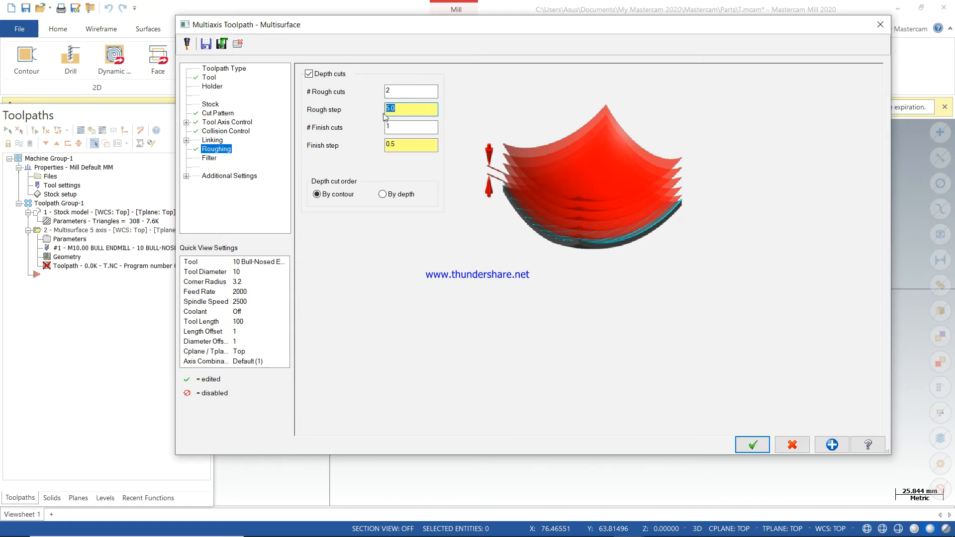
text(10)
key(Return)
click(411, 90)
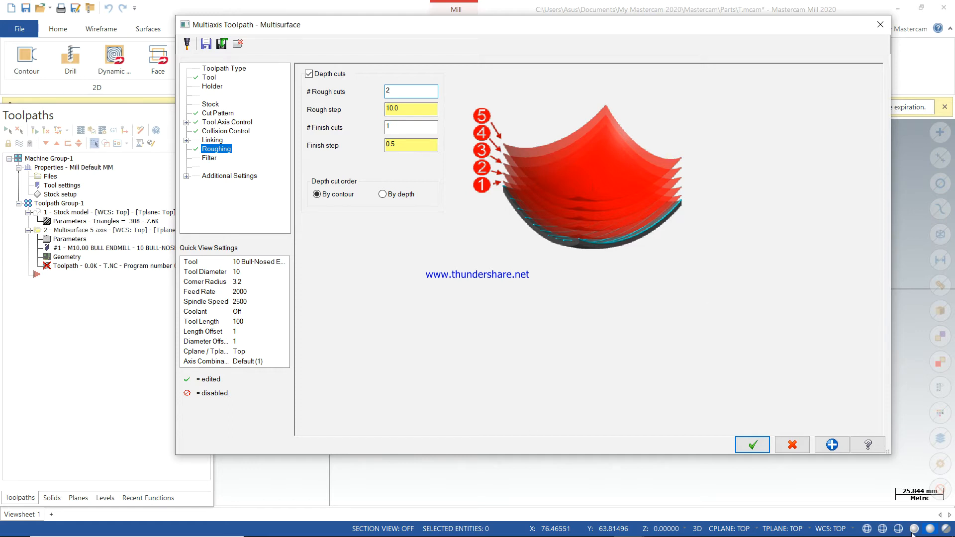
Accept the Multisurface parameters to generate the toolpath and examine it around the screw's shank
mouse_move(746, 513)
click(741, 442)
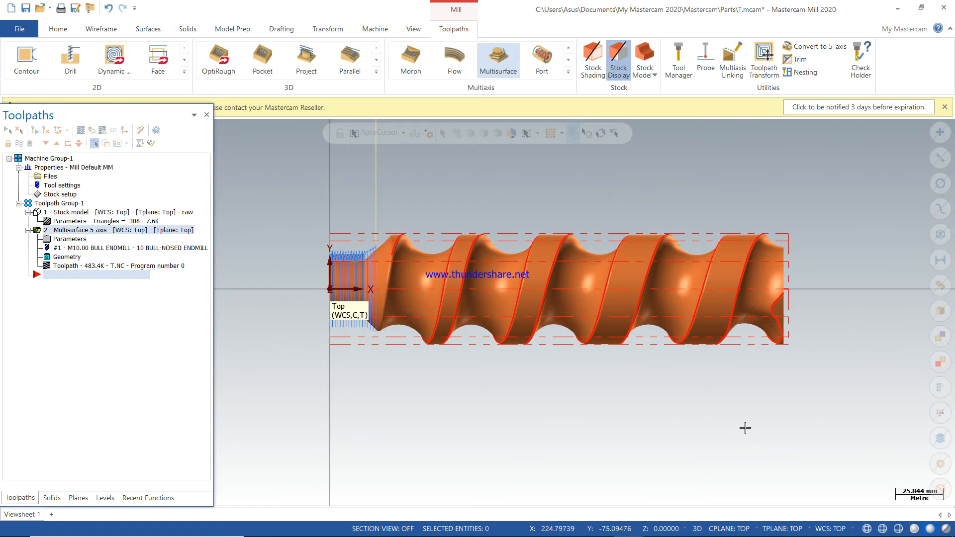
scroll(378, 343, up, 3)
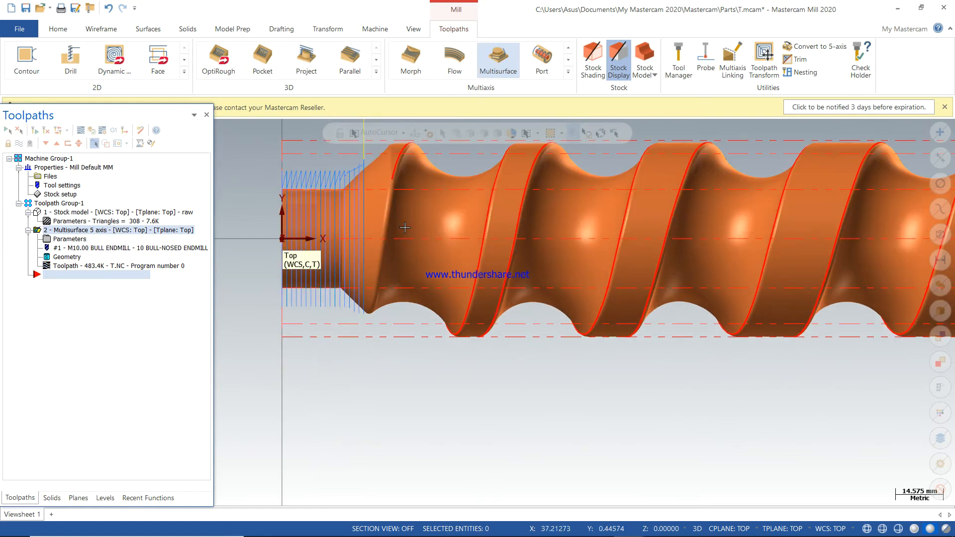
Reopen the Multisurface operation's parameters and display the cylinder options of its cut pattern
scroll(365, 329, down, 1)
scroll(364, 330, down, 4)
scroll(663, 309, up, 2)
scroll(699, 298, down, 3)
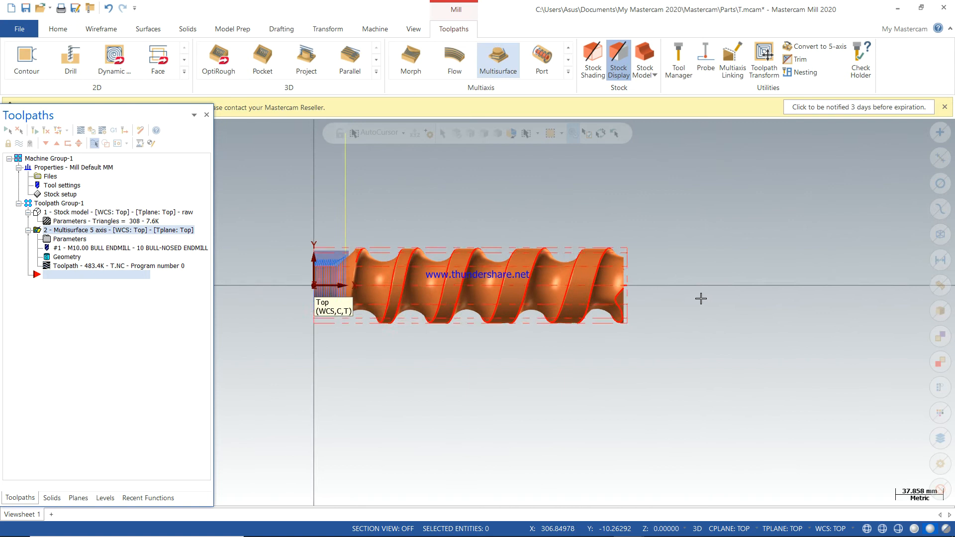
scroll(477, 291, up, 4)
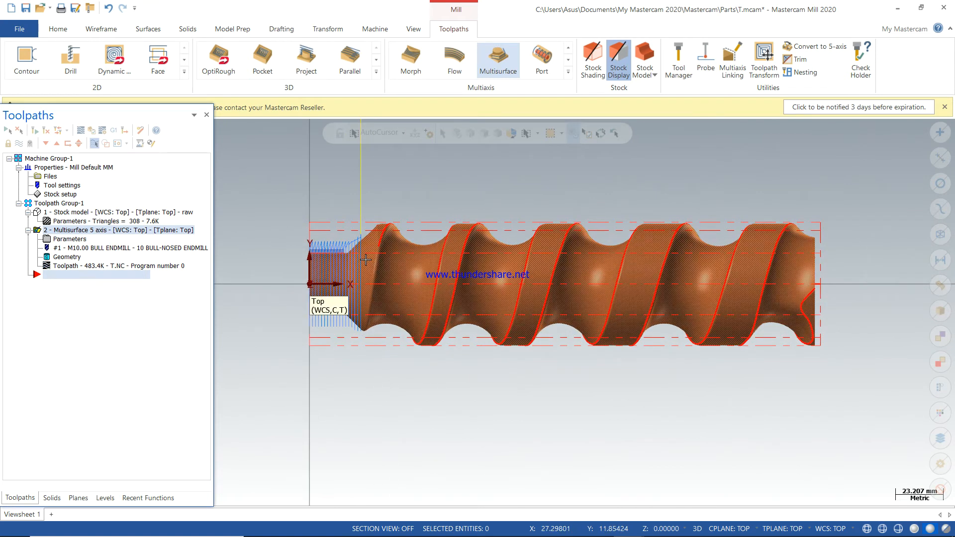
click(70, 239)
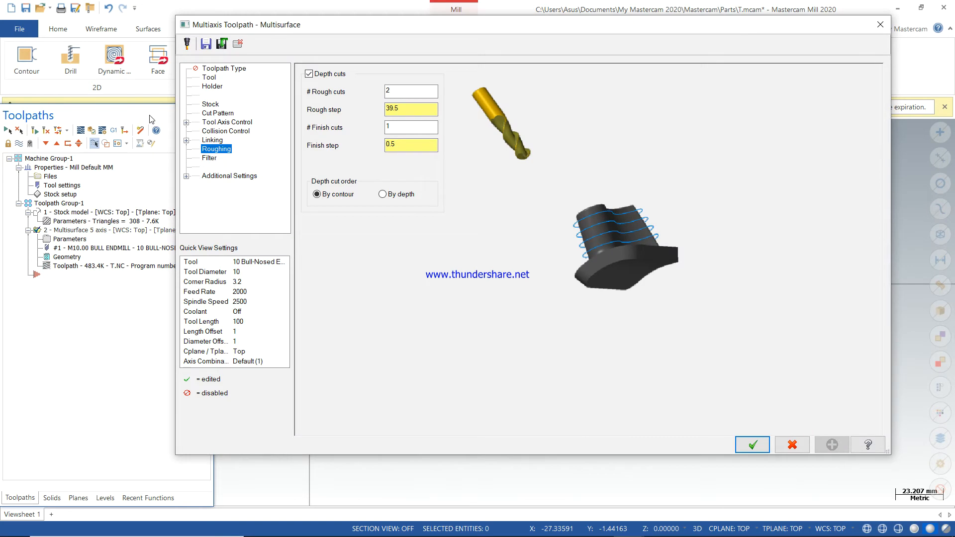
click(232, 113)
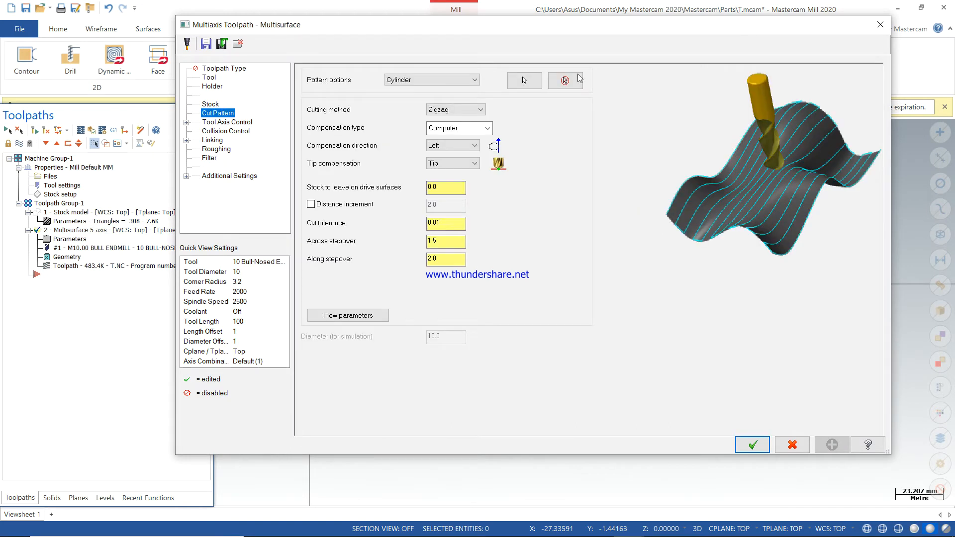
click(524, 79)
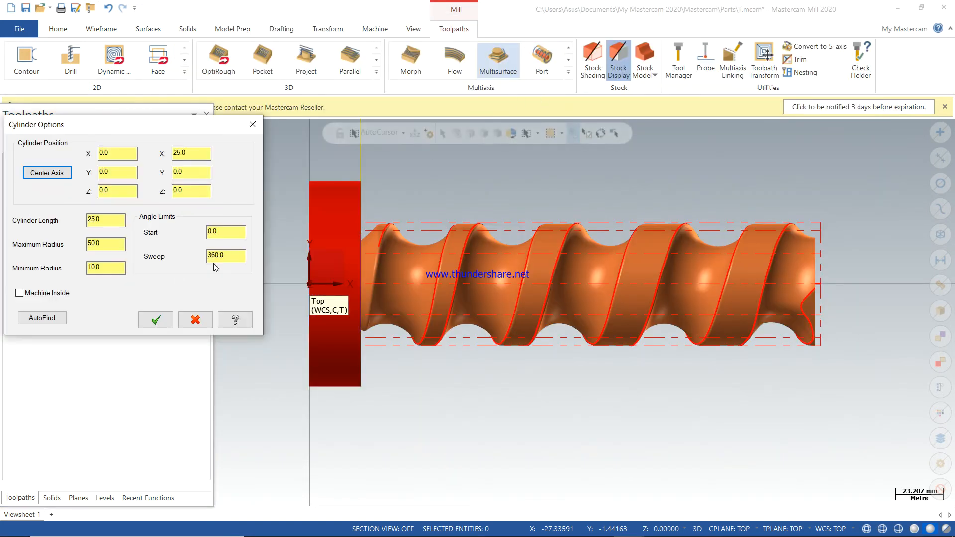
scroll(421, 262, down, 2)
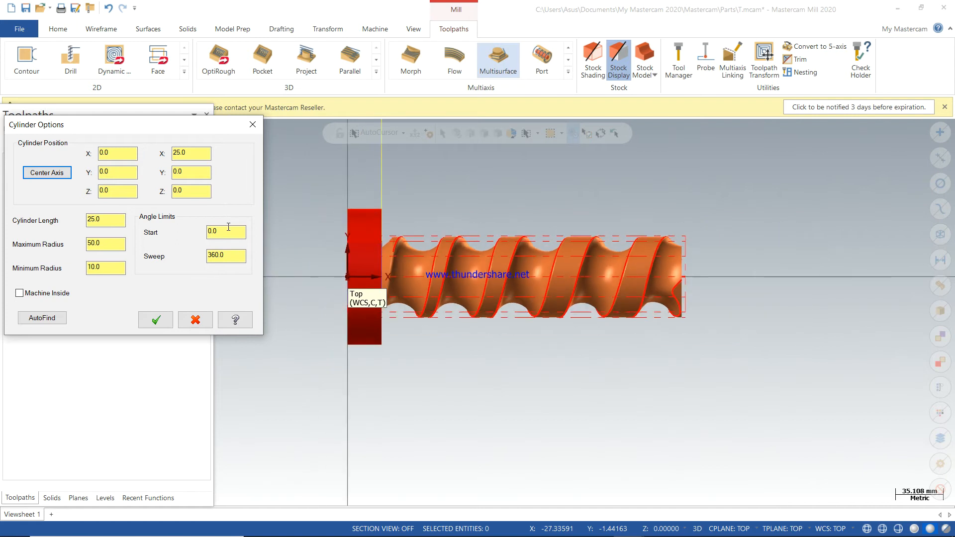
scroll(377, 197, up, 3)
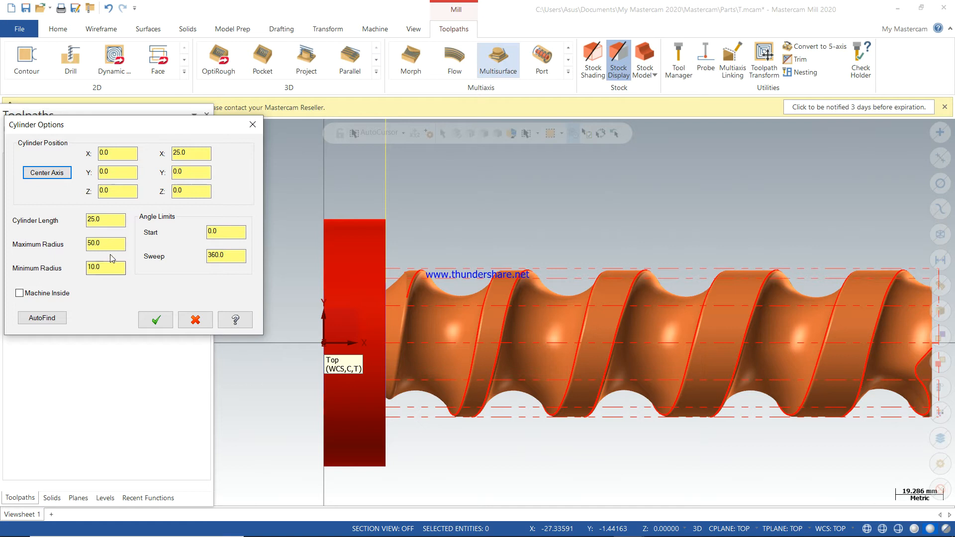
Take the cylinder length from a point picked at the screw's far end, round it to 246 and accept the options
click(116, 222)
right_click(116, 223)
click(148, 230)
scroll(514, 253, down, 3)
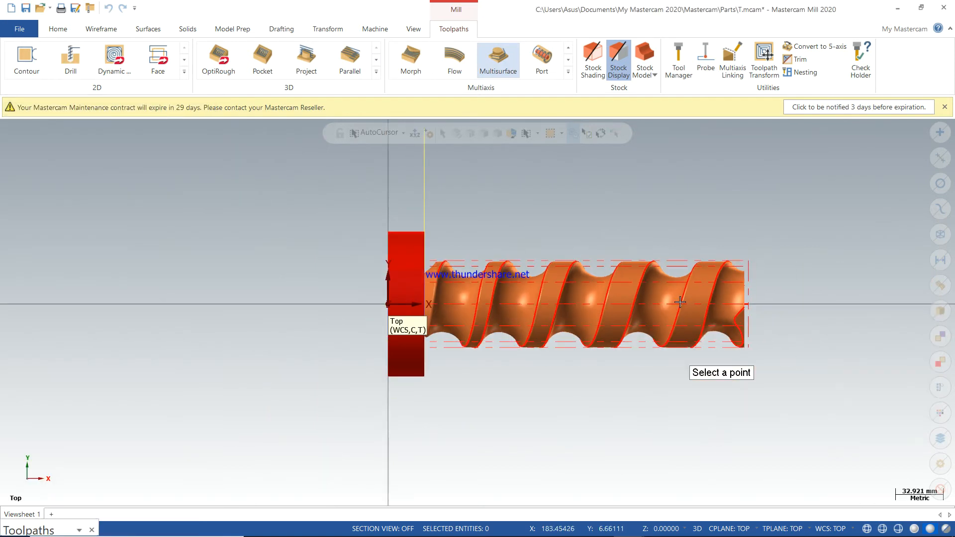
click(743, 312)
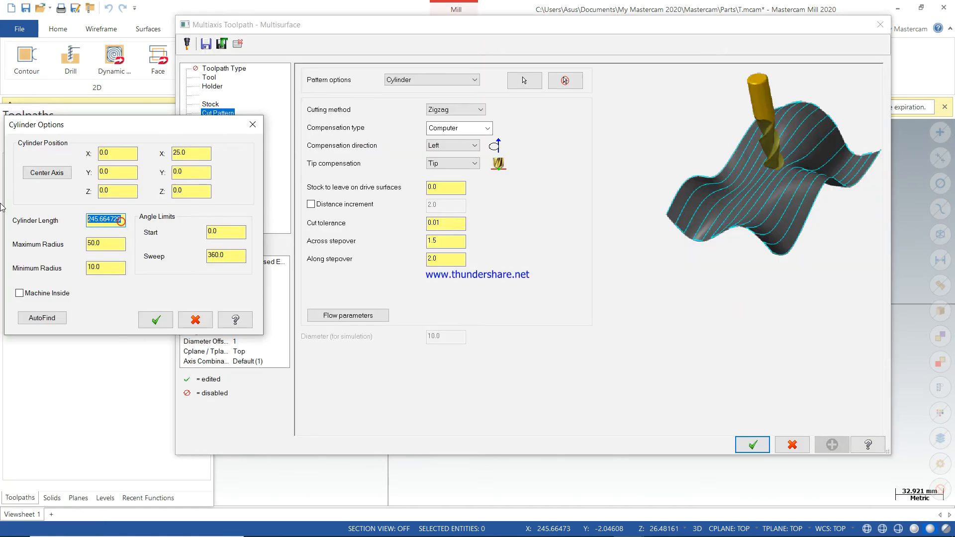
text(246)
key(Return)
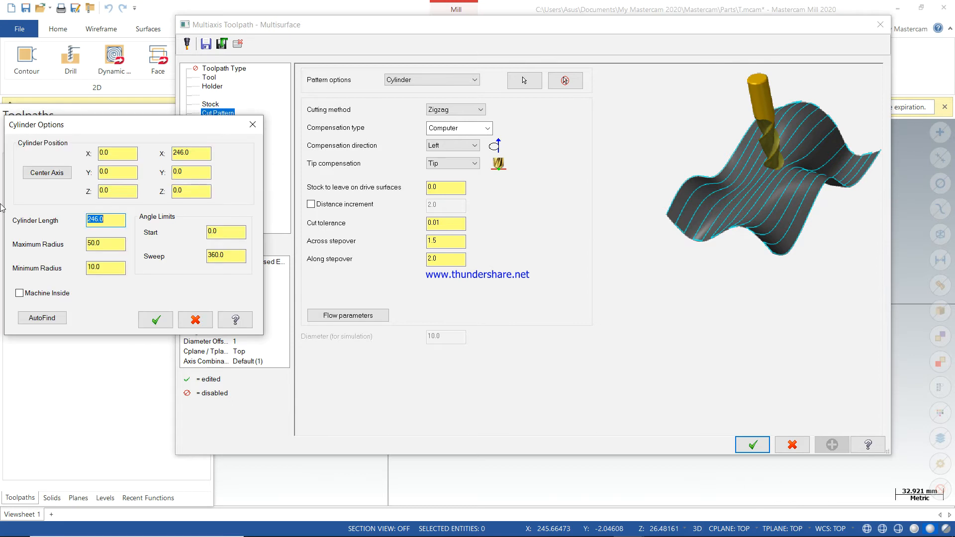
click(156, 319)
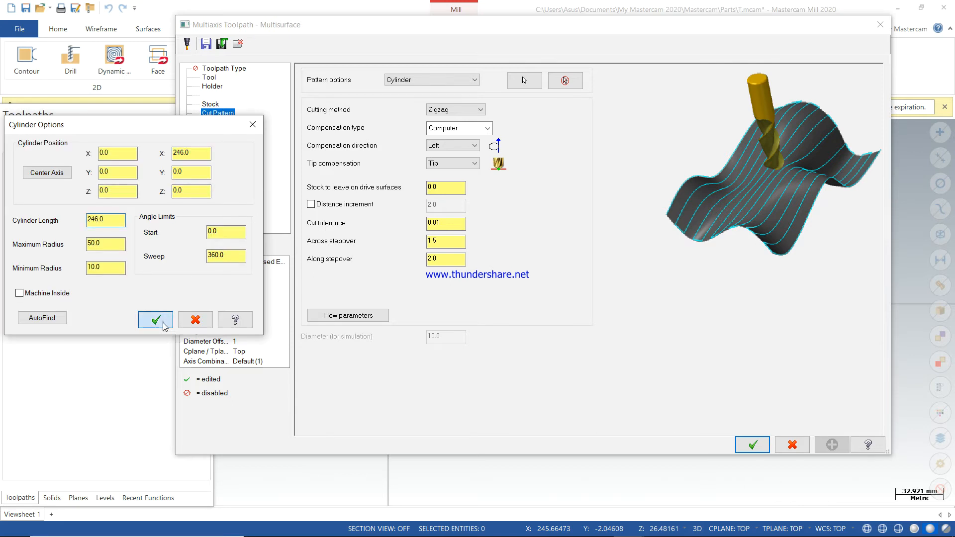
Set both the number of finish cuts and the finish step to 0 in the roughing depth cuts
click(217, 149)
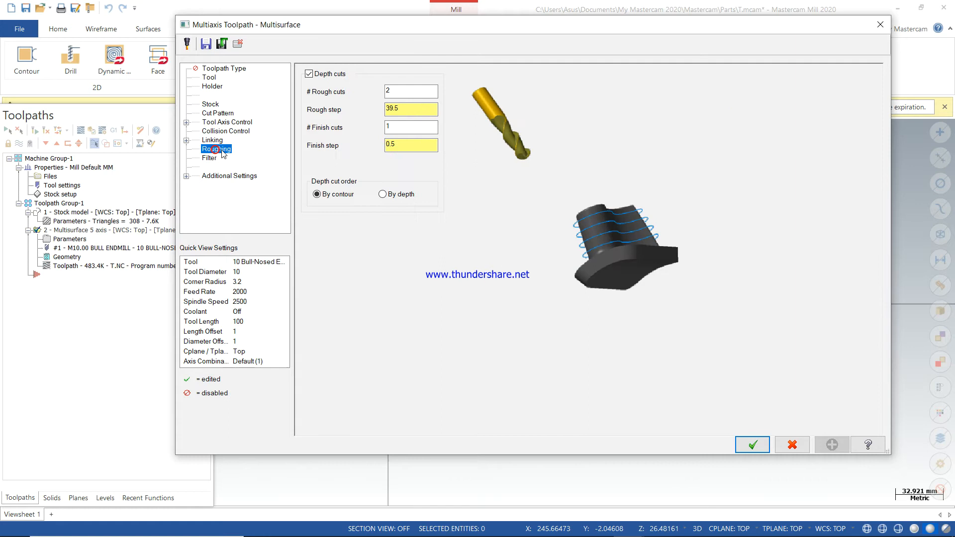
click(414, 128)
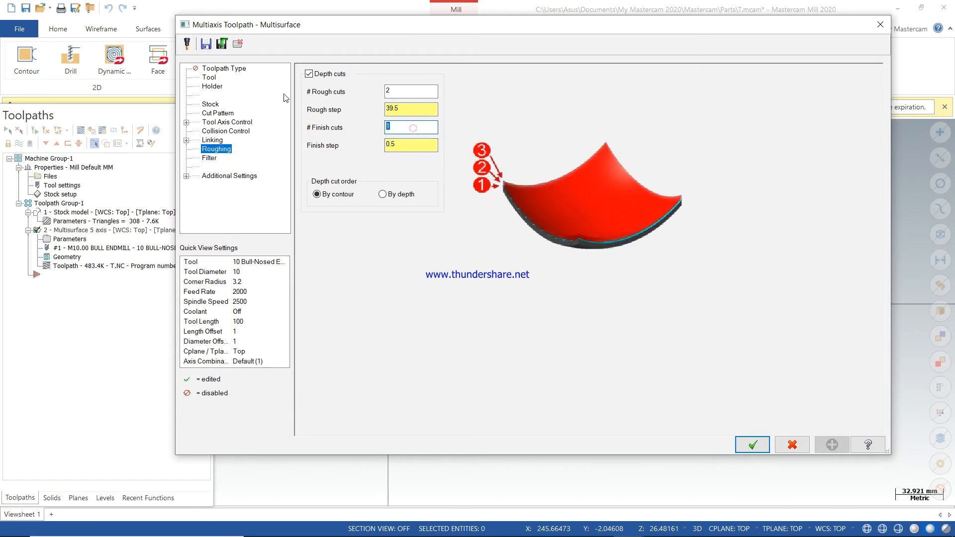
text(0)
key(Tab)
text(0)
key(Return)
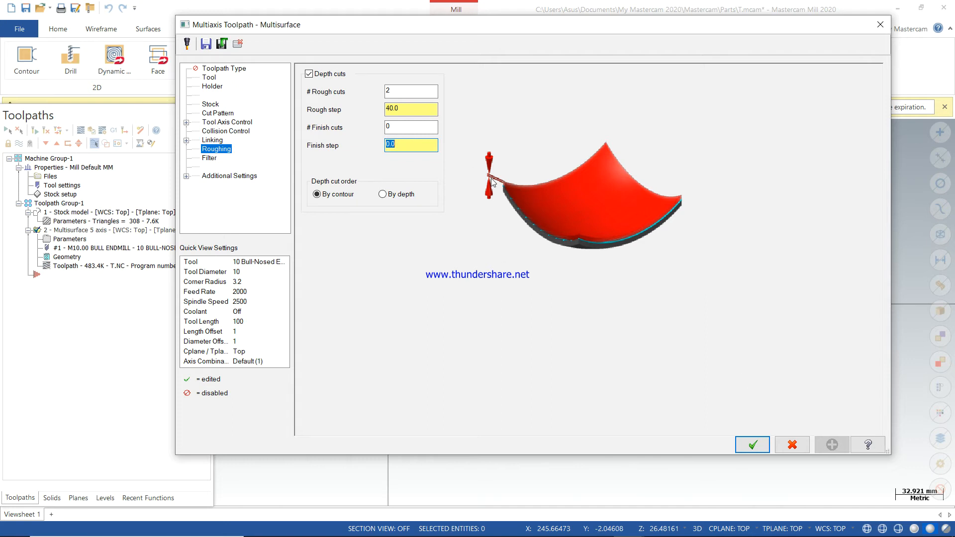
Try a rough step of 30, followed by 4 and 5 rough cuts, in the depth cut settings
double_click(415, 109)
text(30)
key(Return)
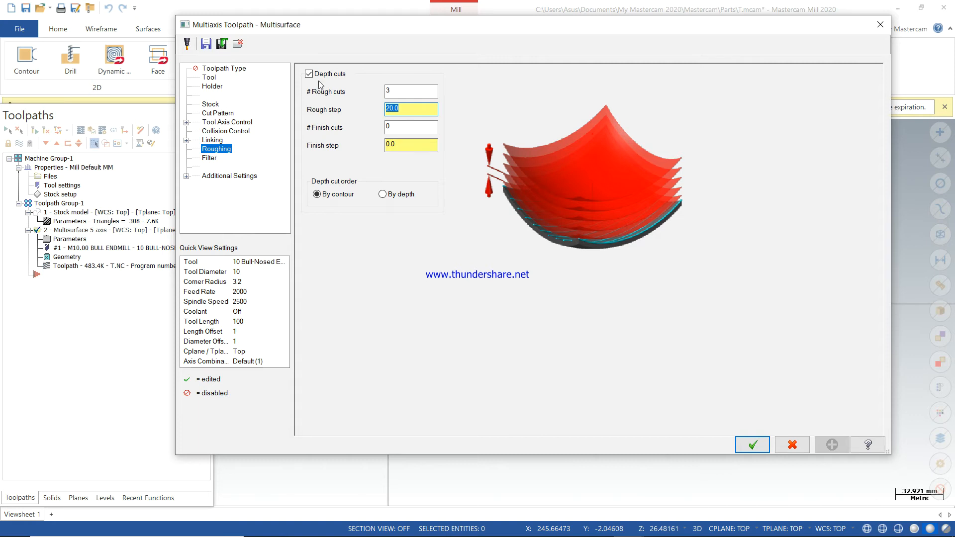
click(405, 104)
double_click(403, 92)
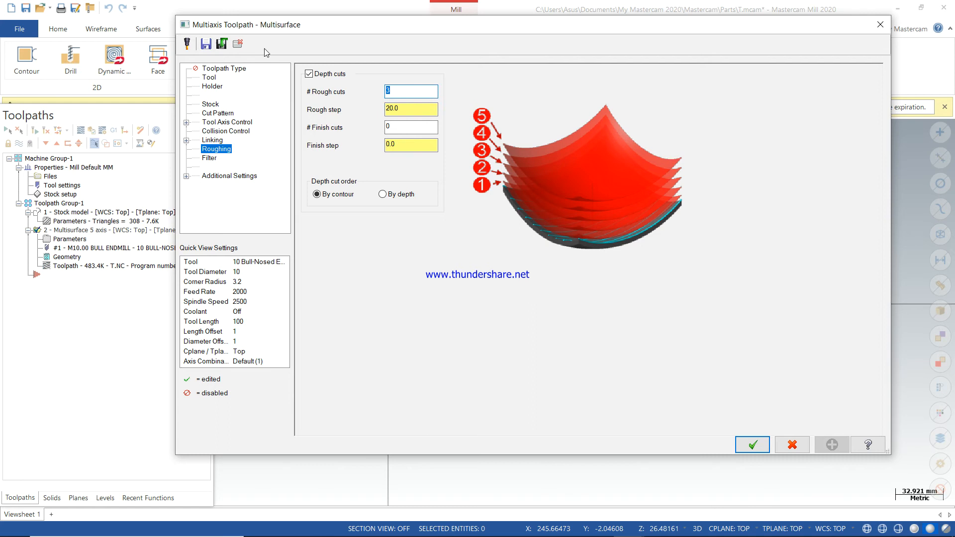
text(4)
key(Return)
text(5)
key(Return)
key(Tab)
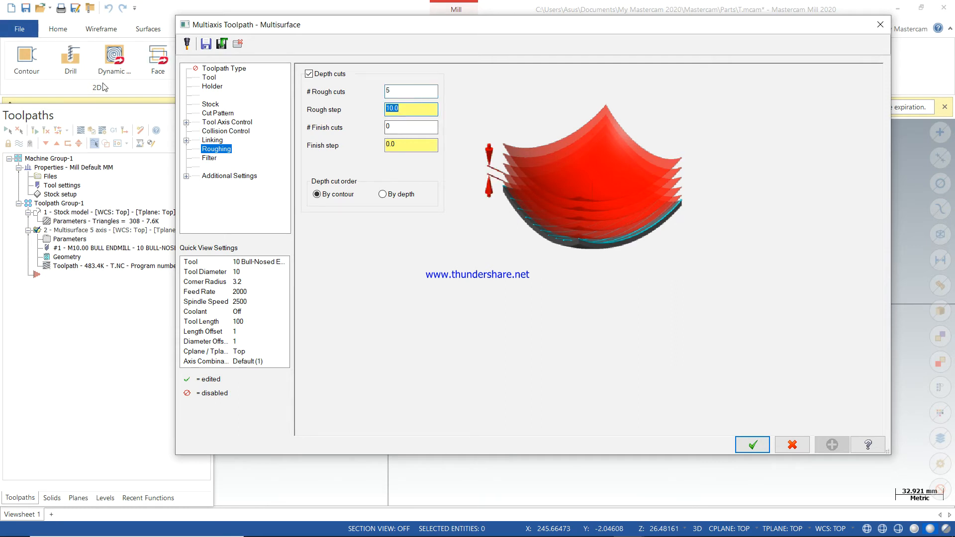
Set the number of rough cuts to 3 and accept the Multisurface parameters
key(shift+Tab)
text(4)
key(Tab)
key(shift+Tab)
text(3)
key(Tab)
click(752, 445)
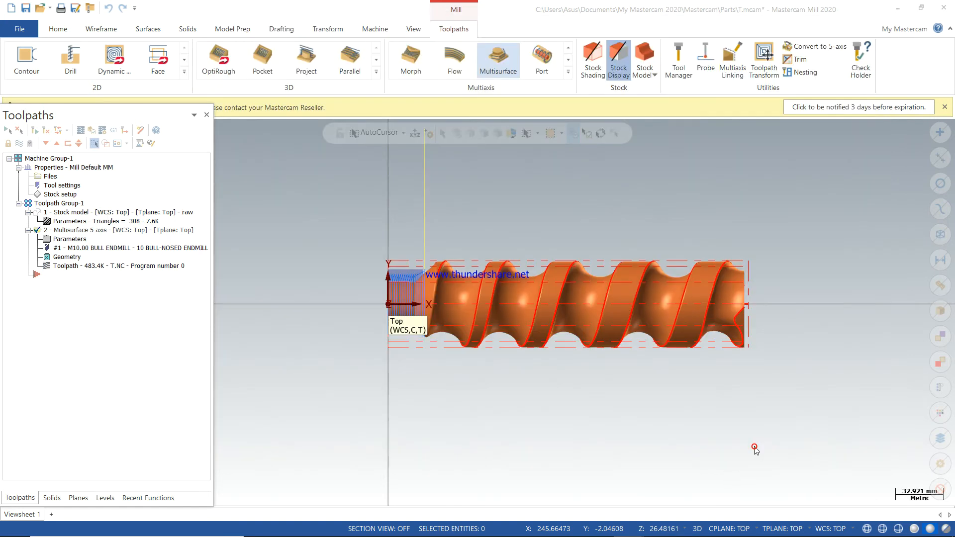
Regenerate the Multisurface toolpath and follow its calculation in the Multi-Threading Manager
click(34, 131)
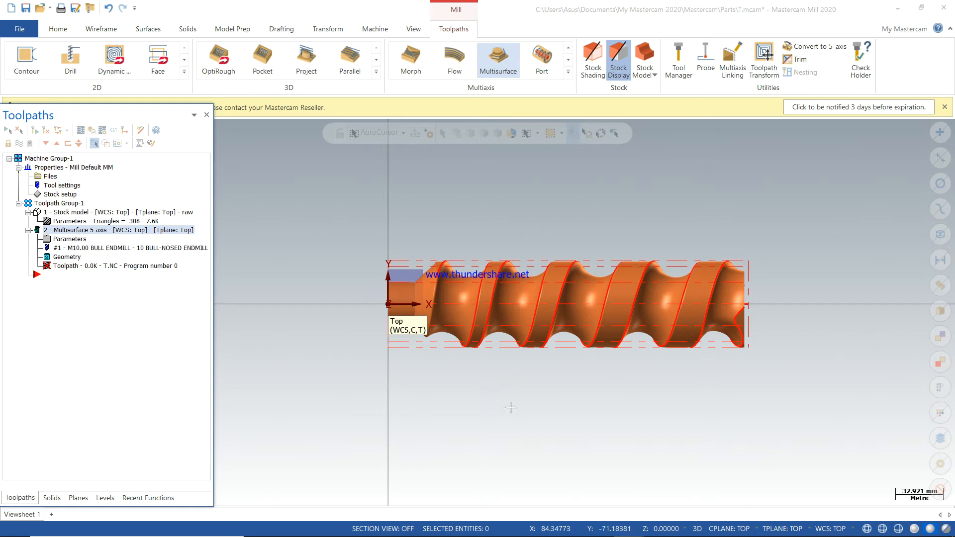
click(415, 28)
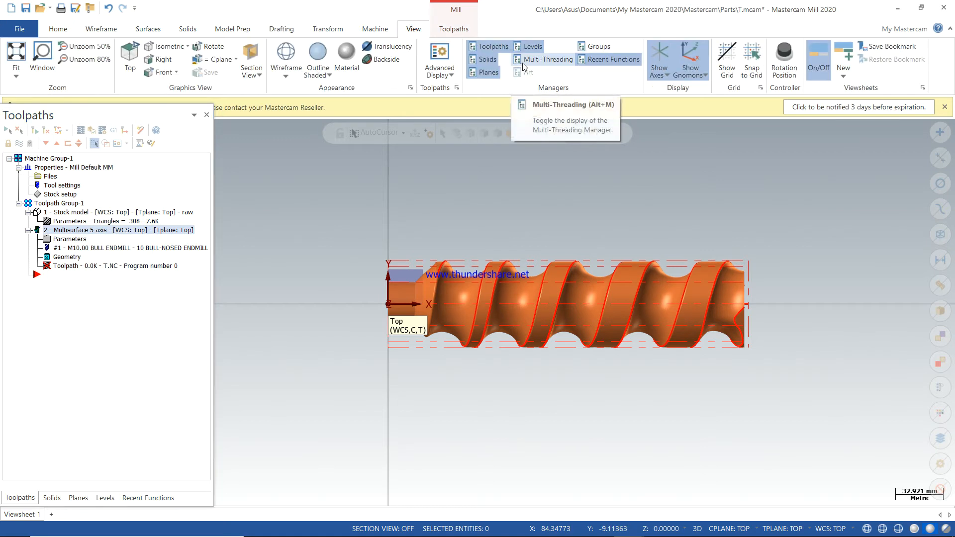
click(523, 62)
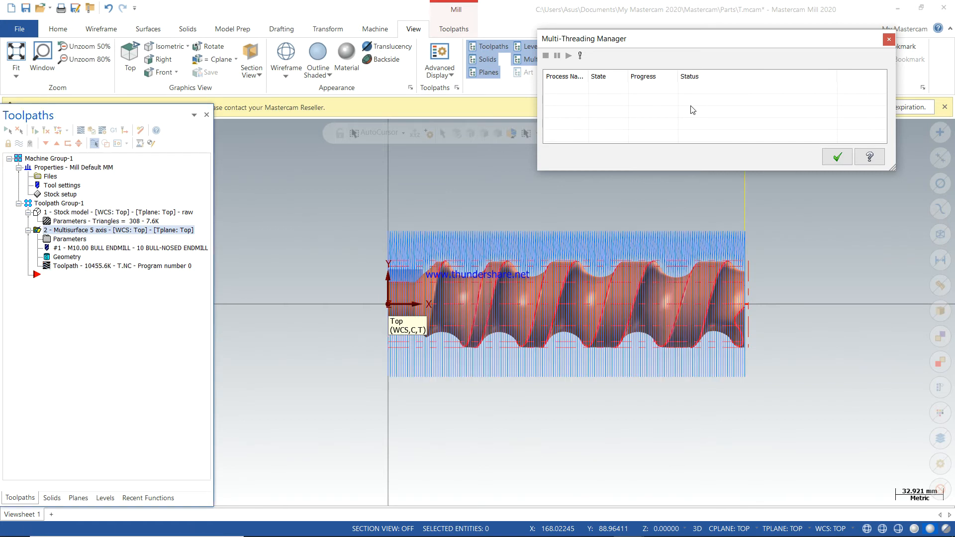
click(838, 157)
Examine the regenerated toolpath along the whole screw, including its passes around the far end face
scroll(637, 324, down, 2)
middle_drag(637, 324, 712, 294)
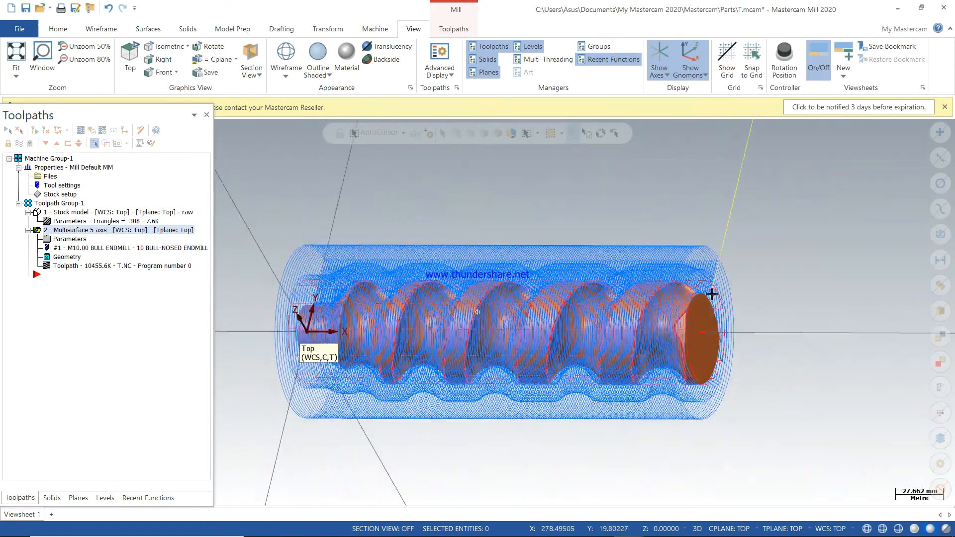
scroll(712, 294, up, 12)
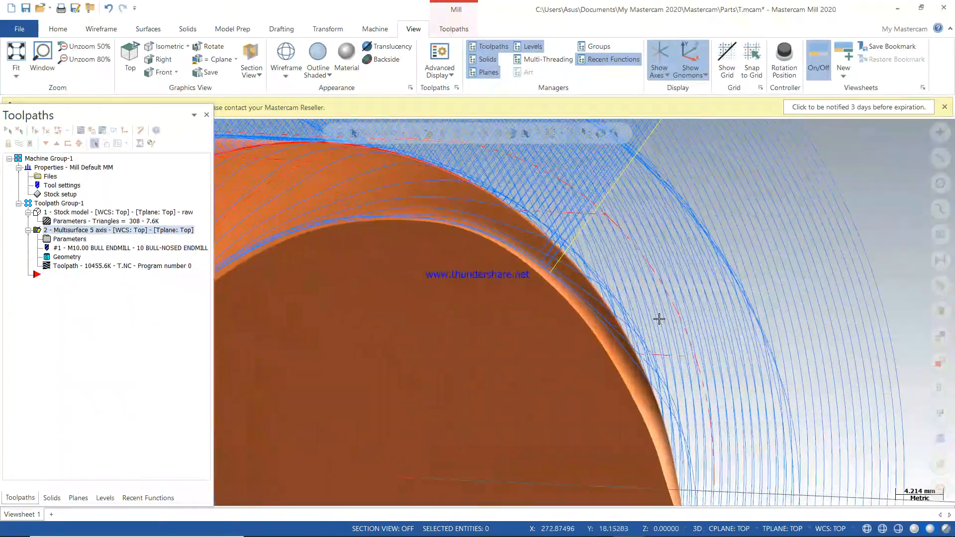
scroll(659, 319, down, 10)
middle_drag(748, 312, 864, 228)
right_click(864, 228)
click(661, 292)
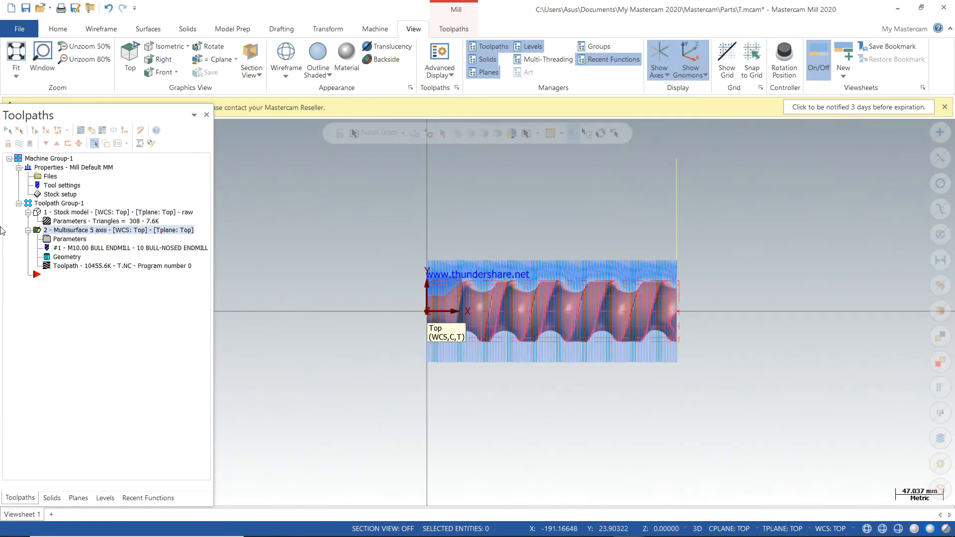
Open the Multisurface operation in Mastercam Simulator's Verify mode, reposition its window and start playback
click(90, 130)
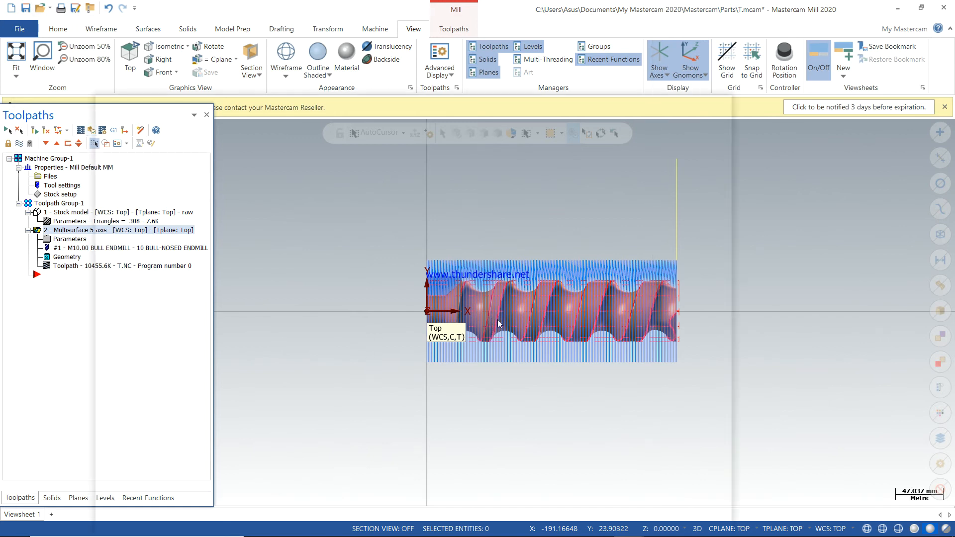
scroll(506, 324, down, 1)
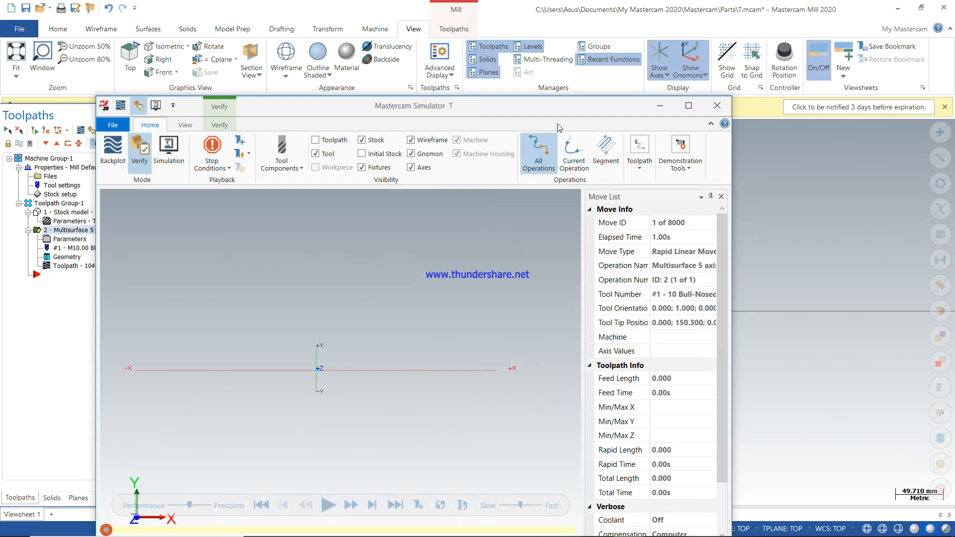
drag(593, 98, 609, 26)
click(343, 433)
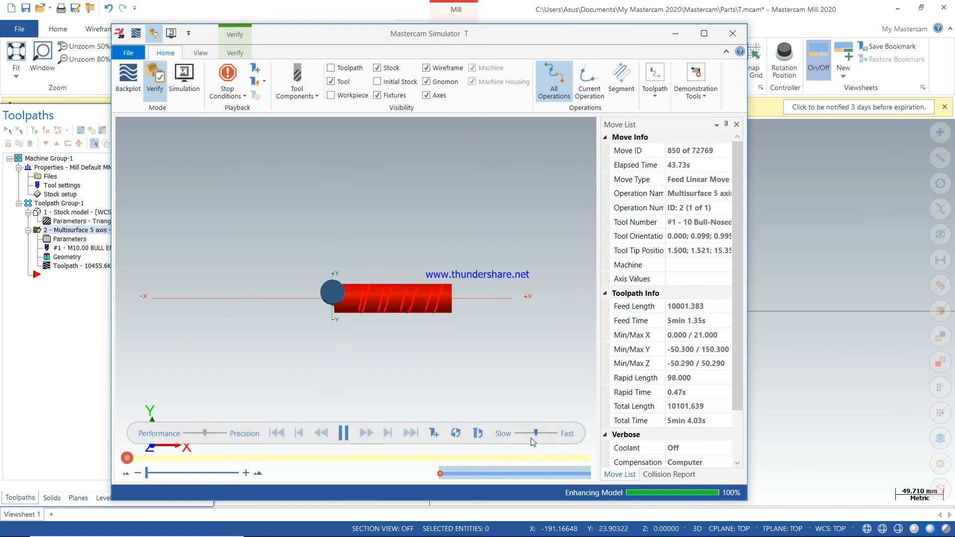
Inspect the simulated material removal along the screw at a slower playback speed, and close the simulator
scroll(350, 306, up, 5)
scroll(350, 306, down, 3)
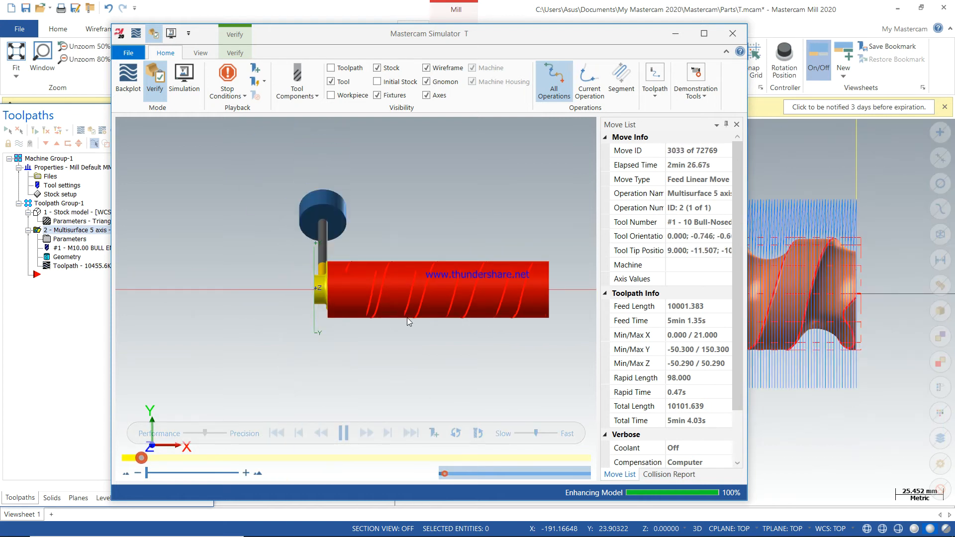
scroll(426, 344, down, 3)
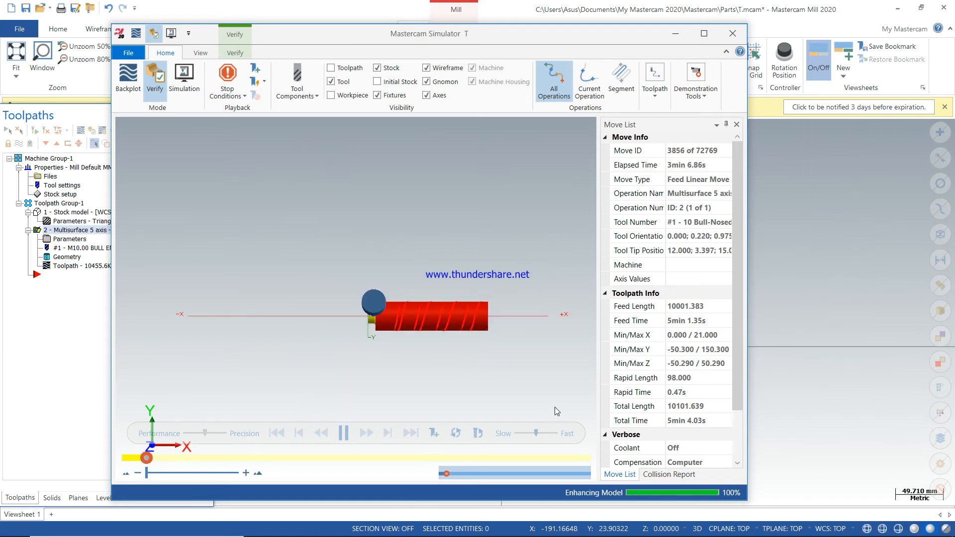
middle_drag(427, 344, 438, 332)
scroll(417, 324, up, 5)
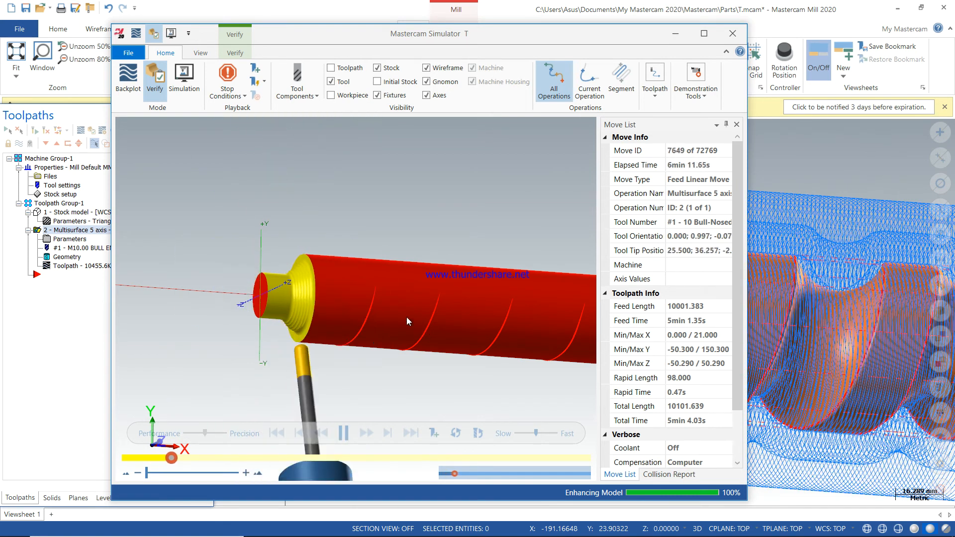
scroll(401, 315, down, 3)
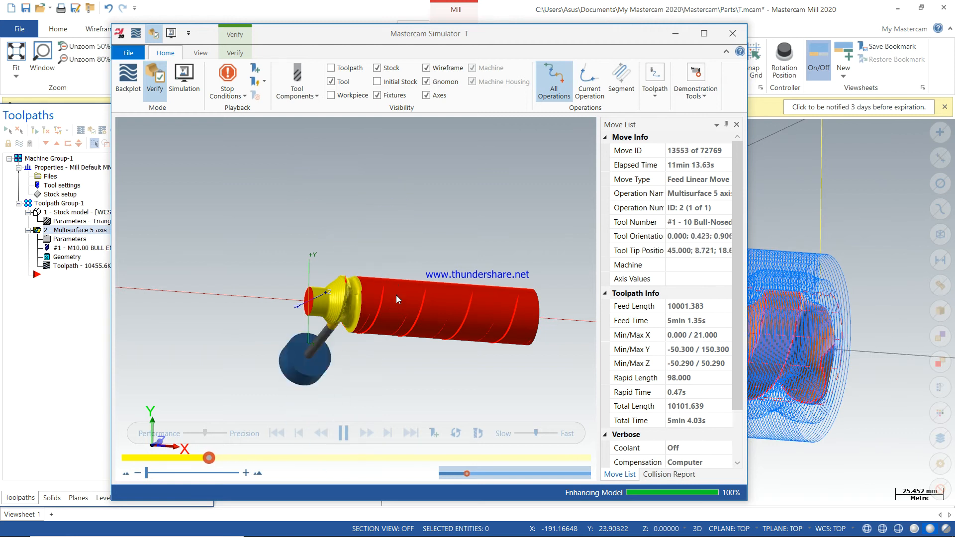
click(520, 433)
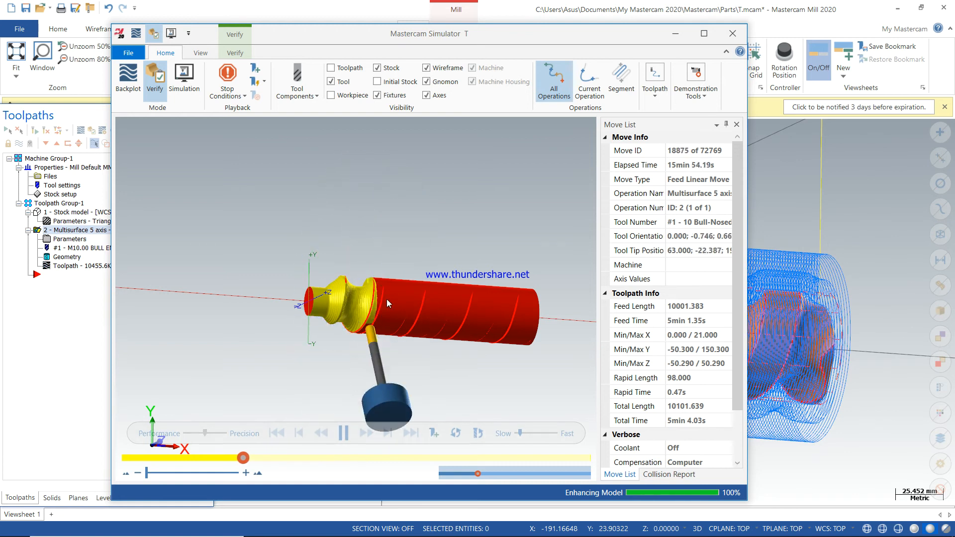
click(732, 33)
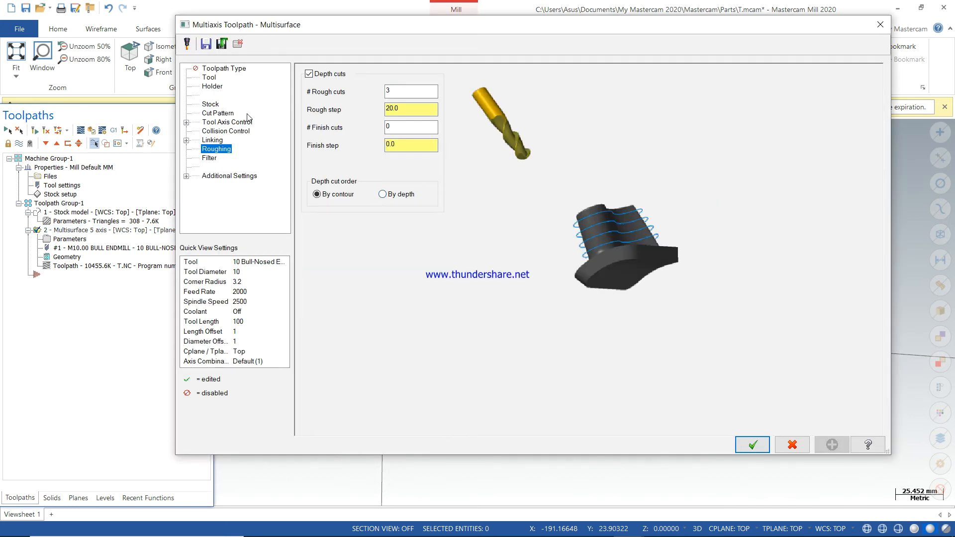
Review the Multisurface operation's cut pattern settings and close its parameters without changes
click(219, 113)
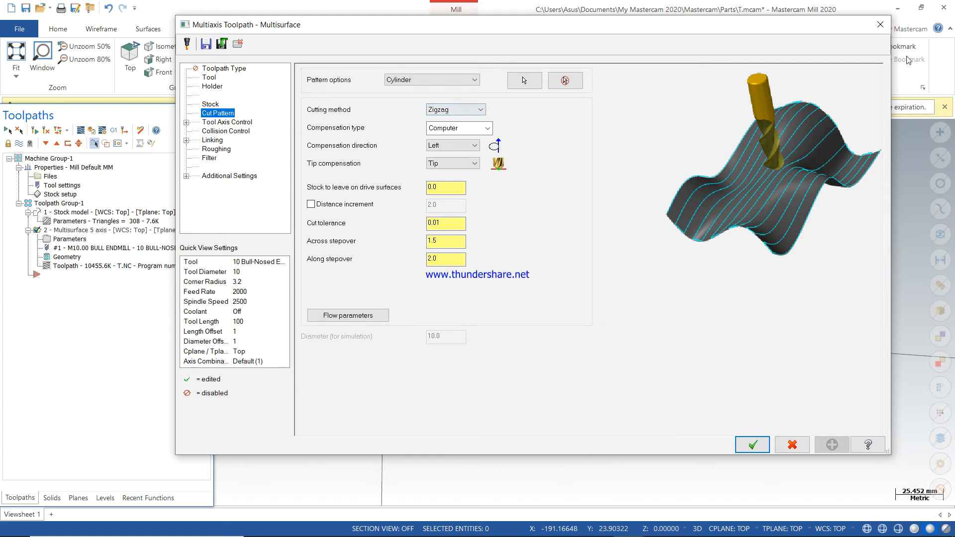
click(872, 25)
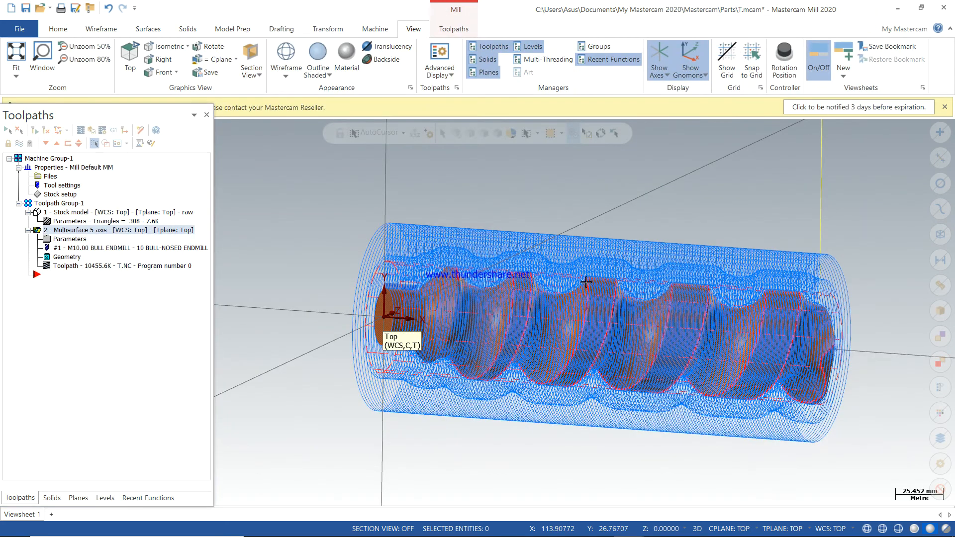
Duplicate the Multisurface 5 axis operation in the toolpath group and open the copy's tool settings
right_click(132, 232)
click(123, 369)
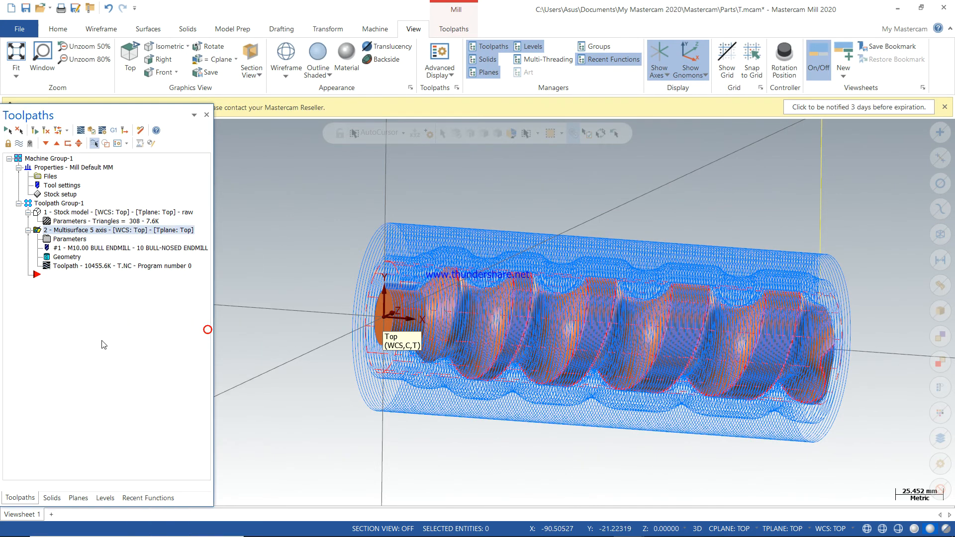
right_click(103, 343)
click(145, 141)
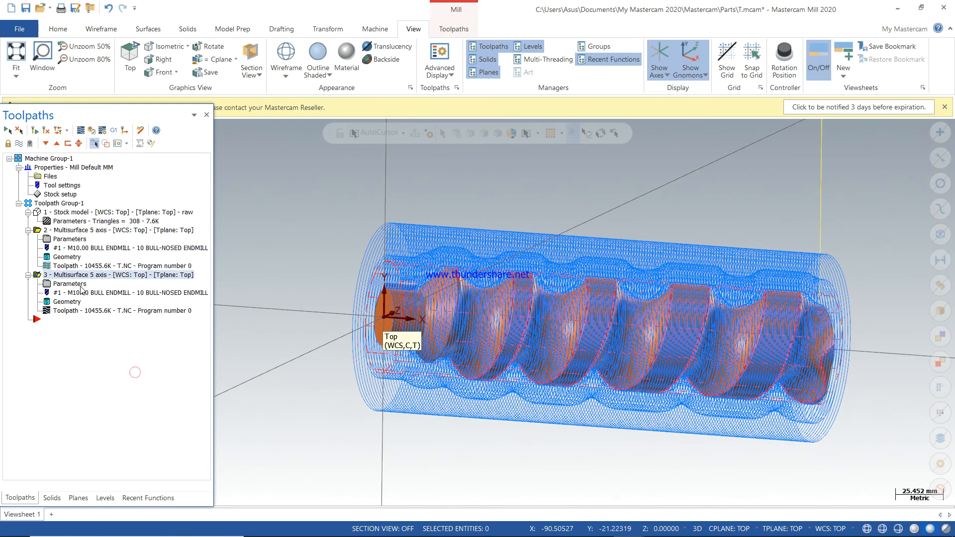
click(79, 283)
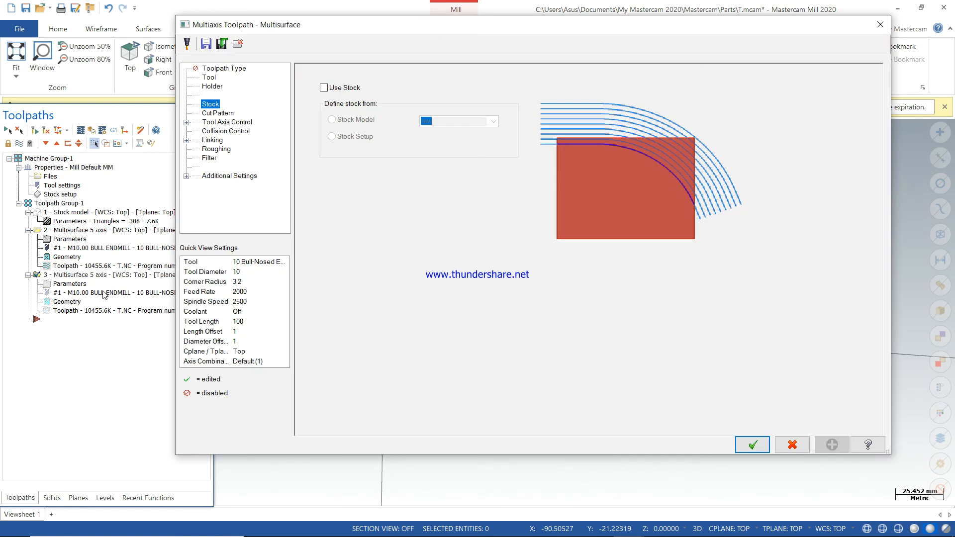
click(209, 78)
right_click(383, 135)
click(416, 144)
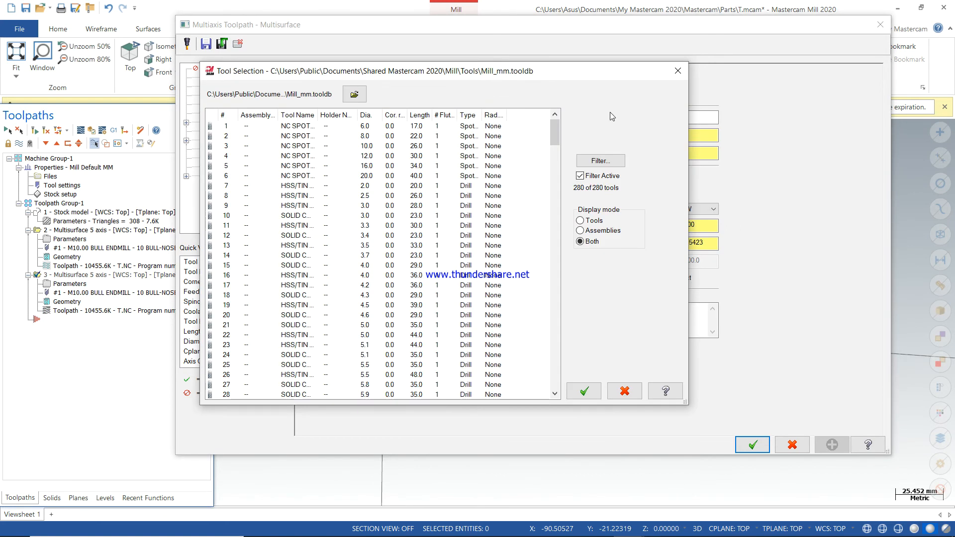
click(678, 71)
Create a ball endmill with an 8 mm cutting diameter for the copied Multisurface operation
right_click(433, 139)
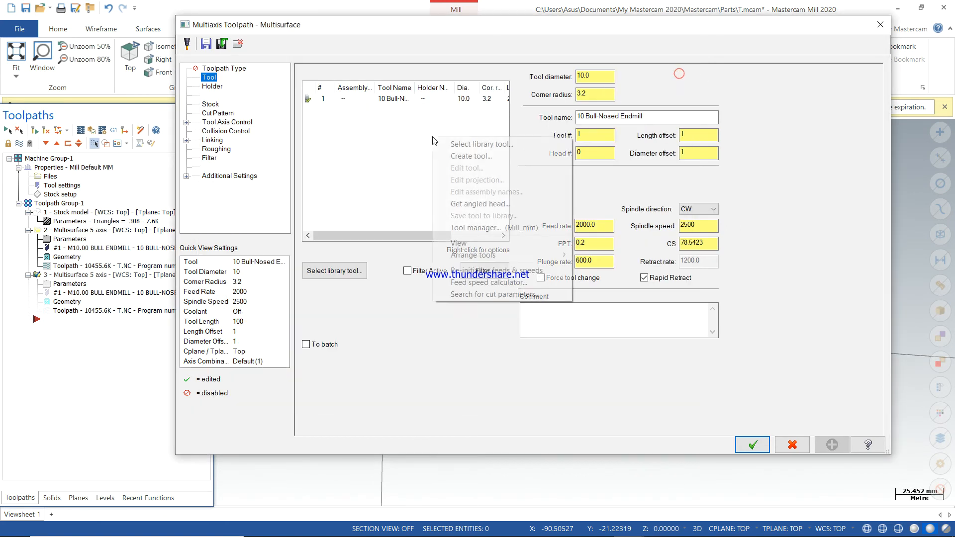
click(471, 156)
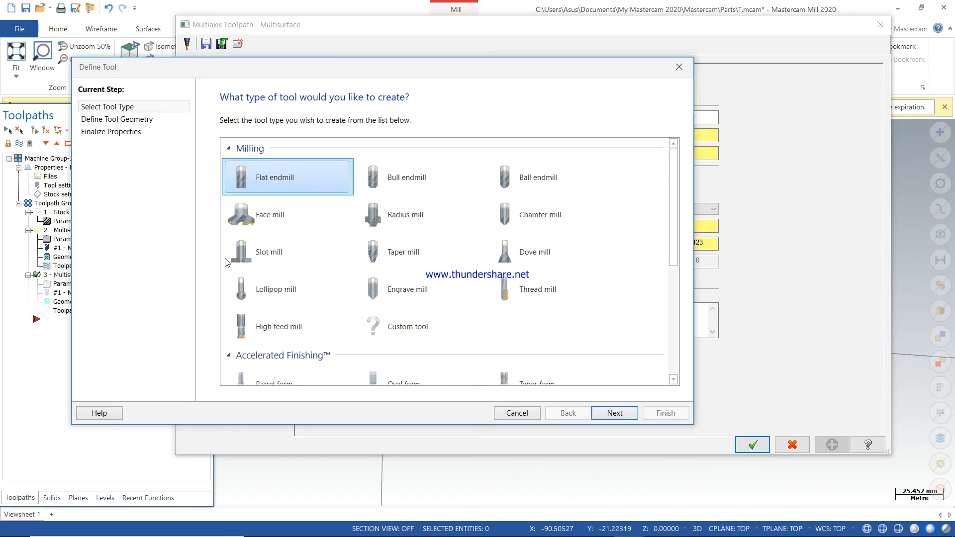
double_click(505, 177)
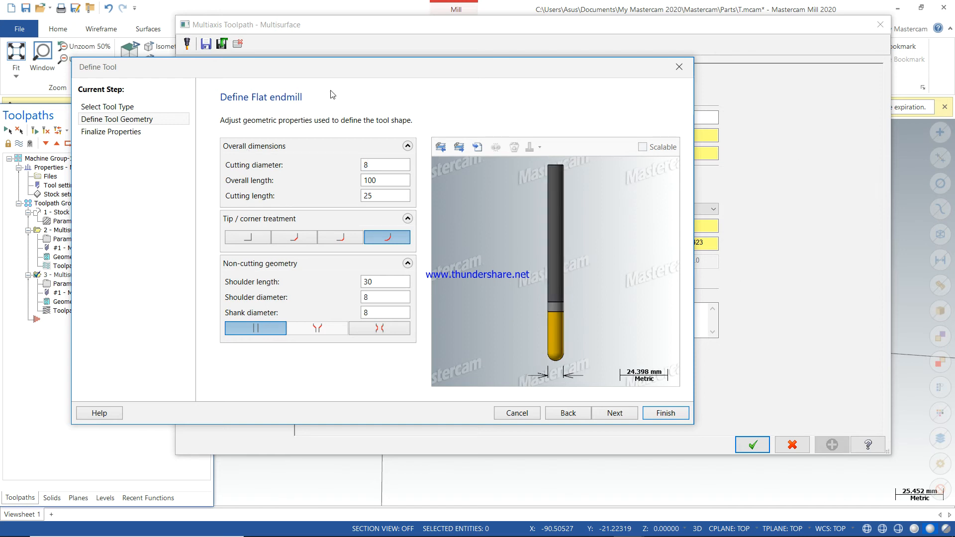
click(666, 413)
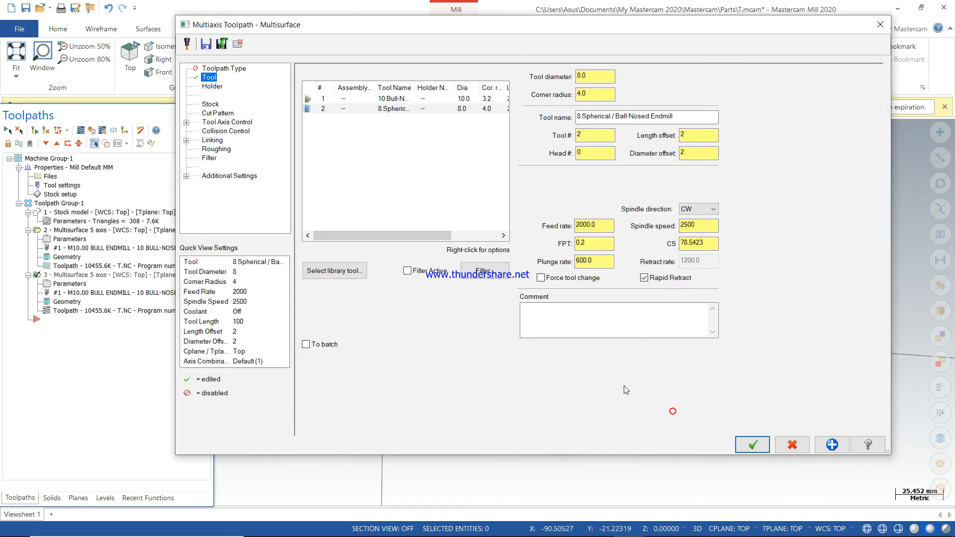
click(707, 226)
double_click(707, 226)
double_click(599, 224)
Turn off depth cuts in the copied operation's roughing settings
click(211, 104)
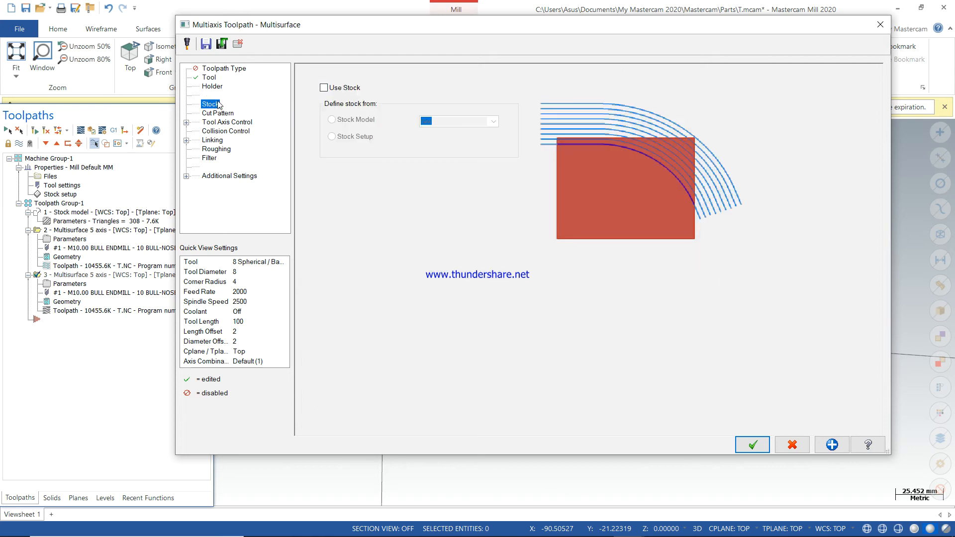
click(224, 113)
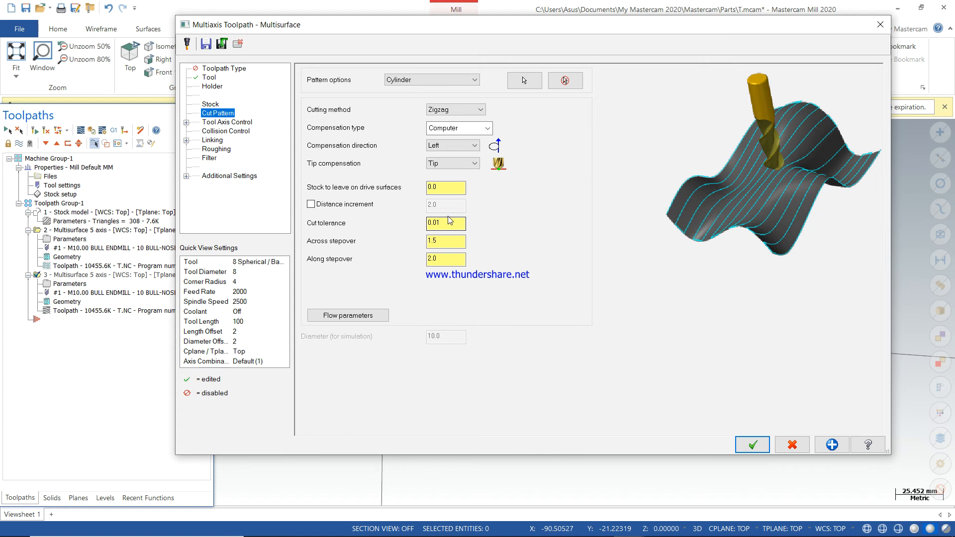
click(217, 149)
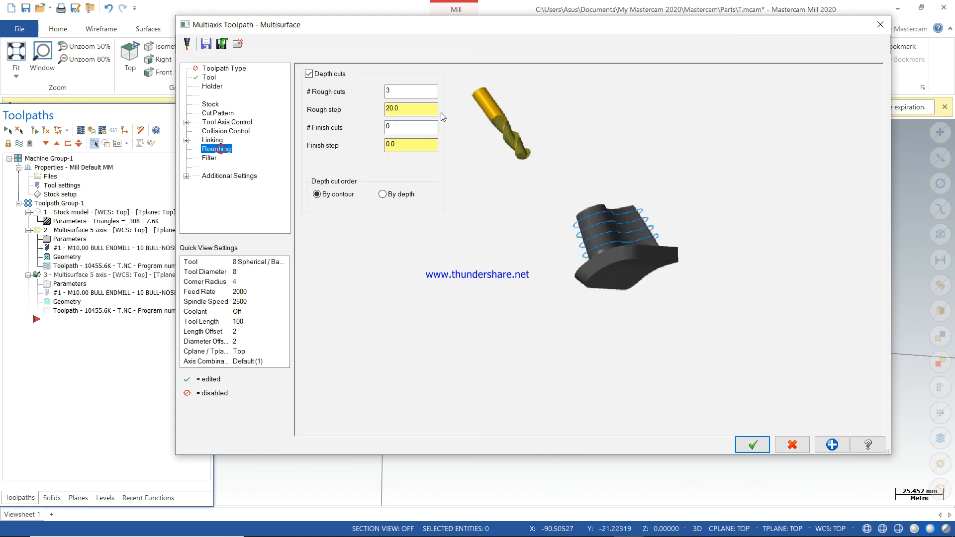
click(309, 74)
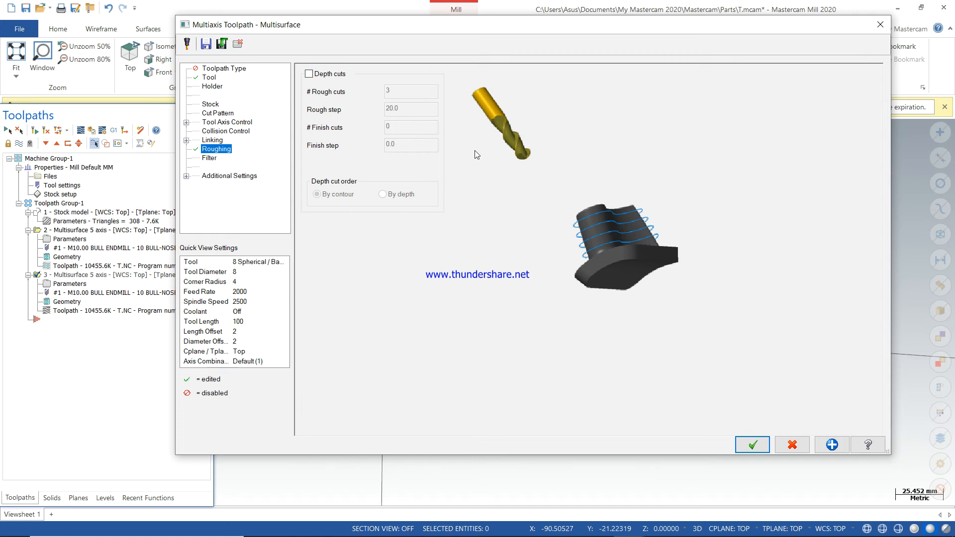
click(328, 75)
key(Tab)
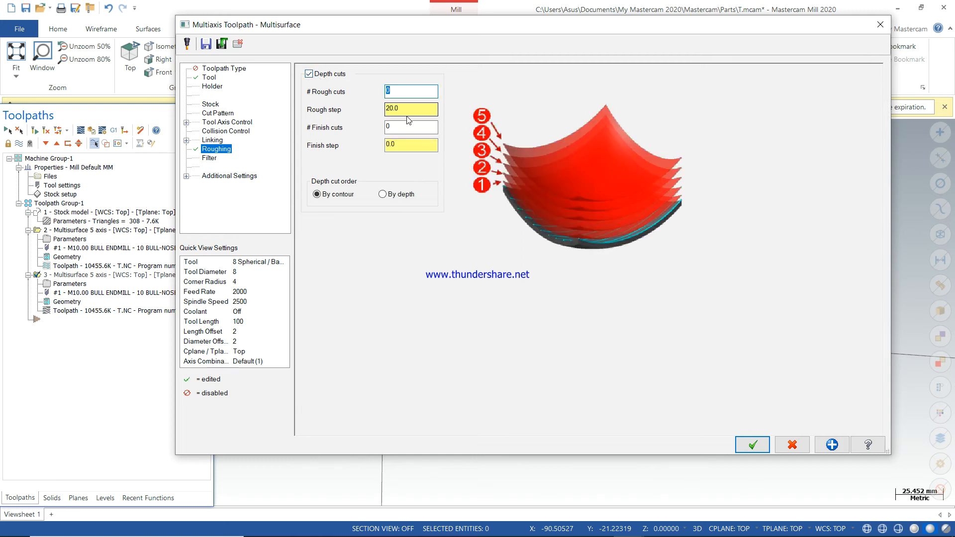
click(425, 145)
key(shift+Tab)
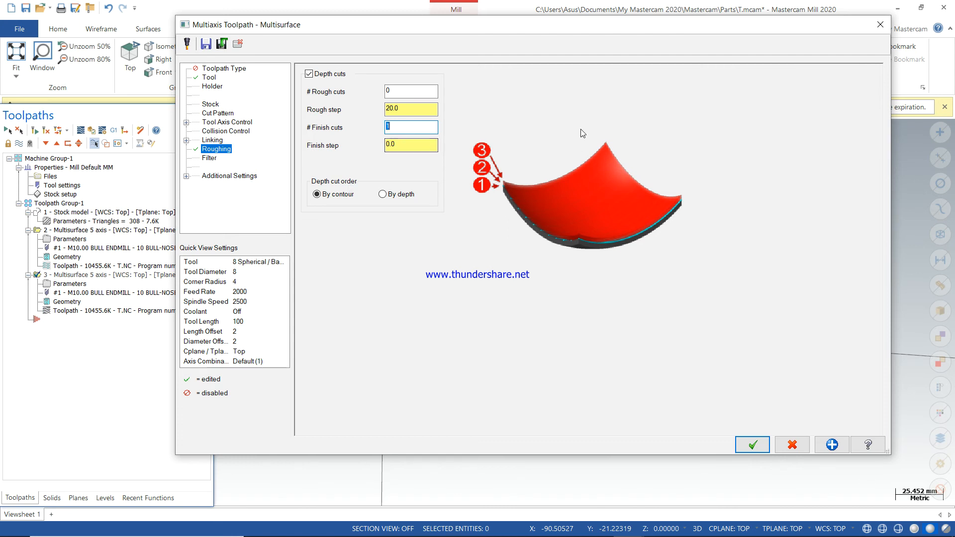
click(308, 73)
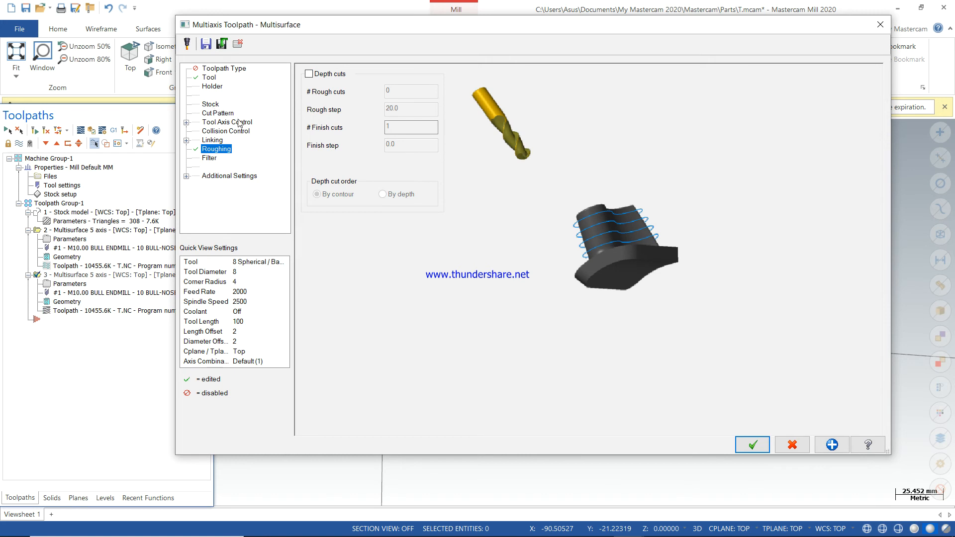
Set the stock to leave on the compensation surfaces to 0 in the collision control settings
click(237, 122)
click(226, 113)
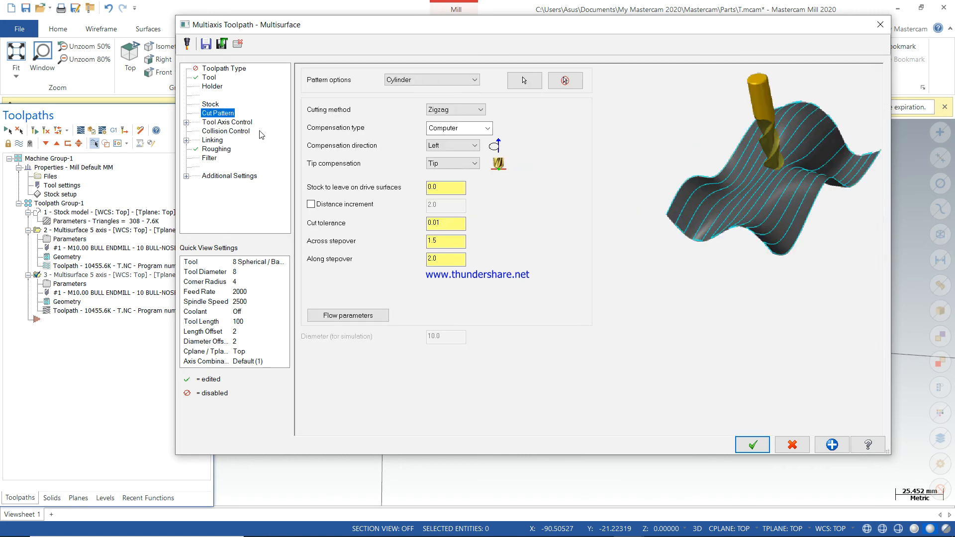
click(238, 121)
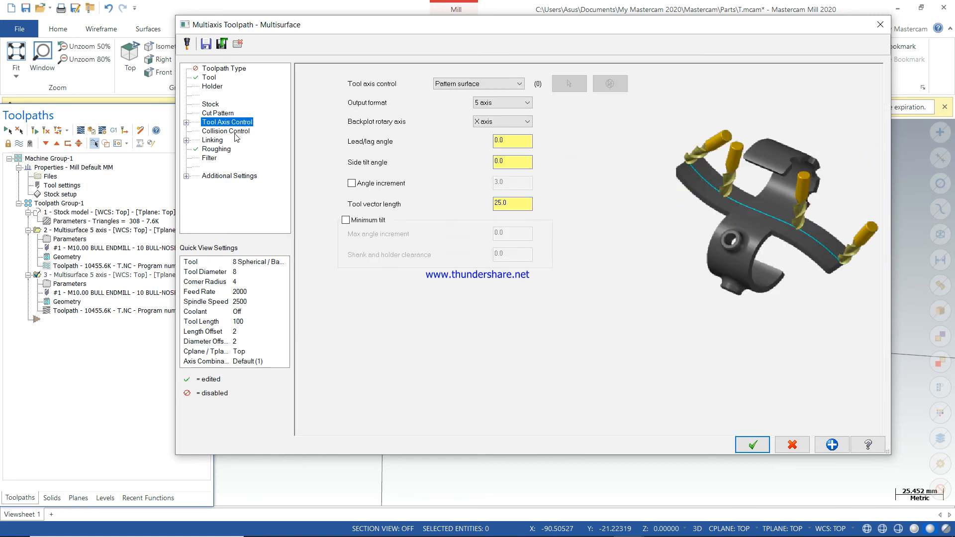
click(235, 131)
drag(463, 124, 341, 95)
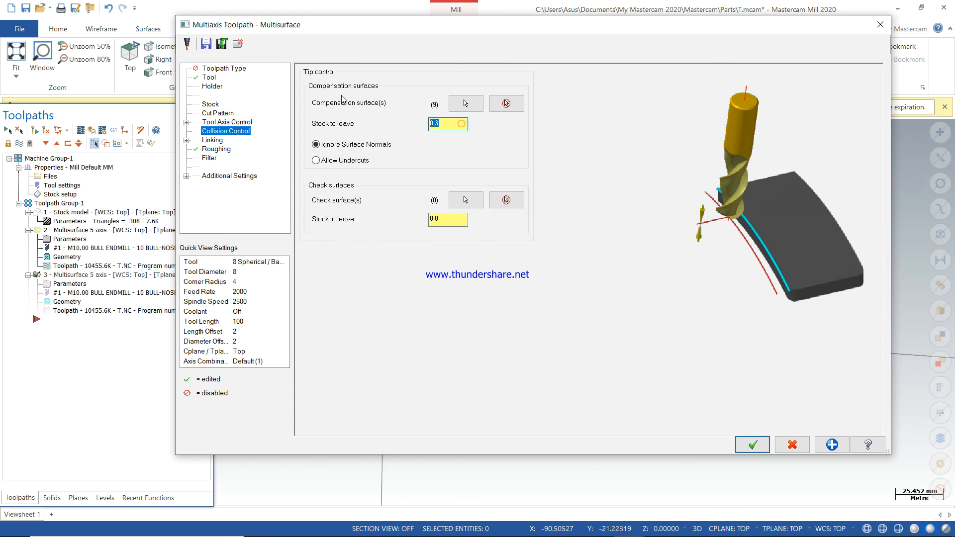
text(0)
key(Return)
Set the cut pattern to One way with an across stepover of 0.5 and an along stepover of 1.0, and confirm its flow parameters
click(218, 113)
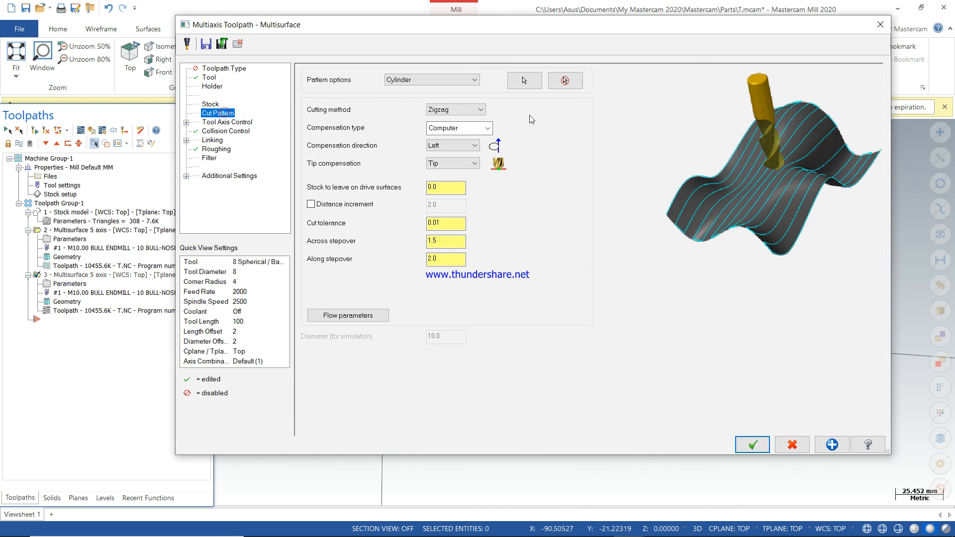
click(462, 111)
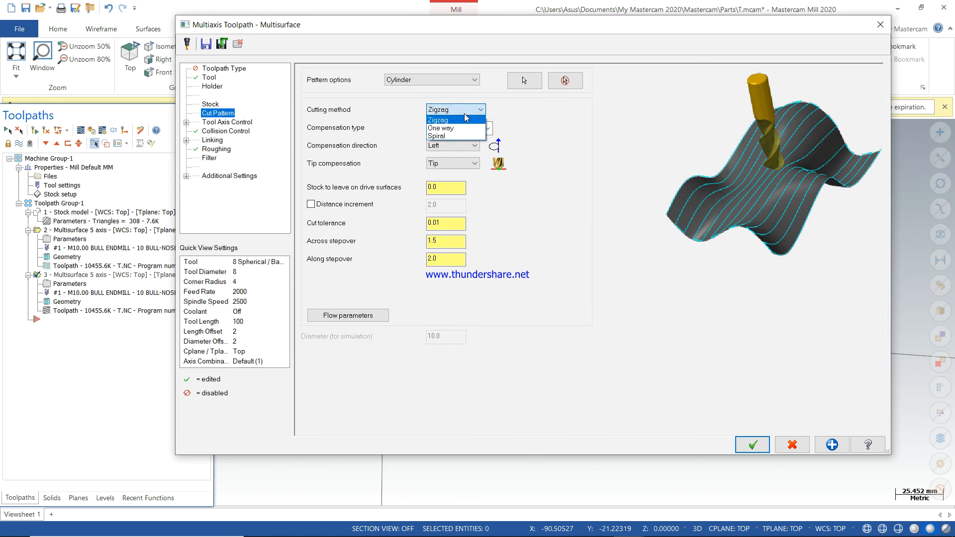
click(472, 128)
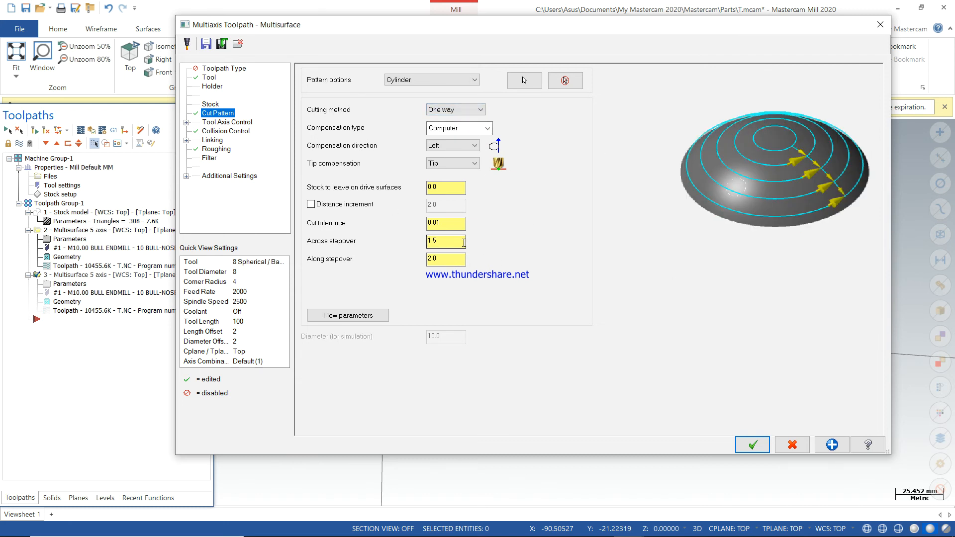
click(425, 240)
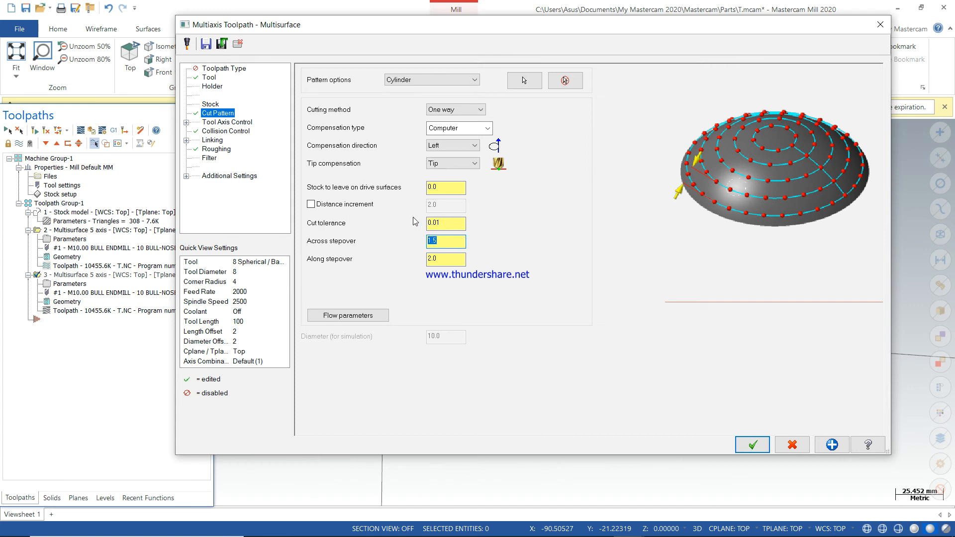
key(BackSpace)
click(439, 258)
double_click(439, 259)
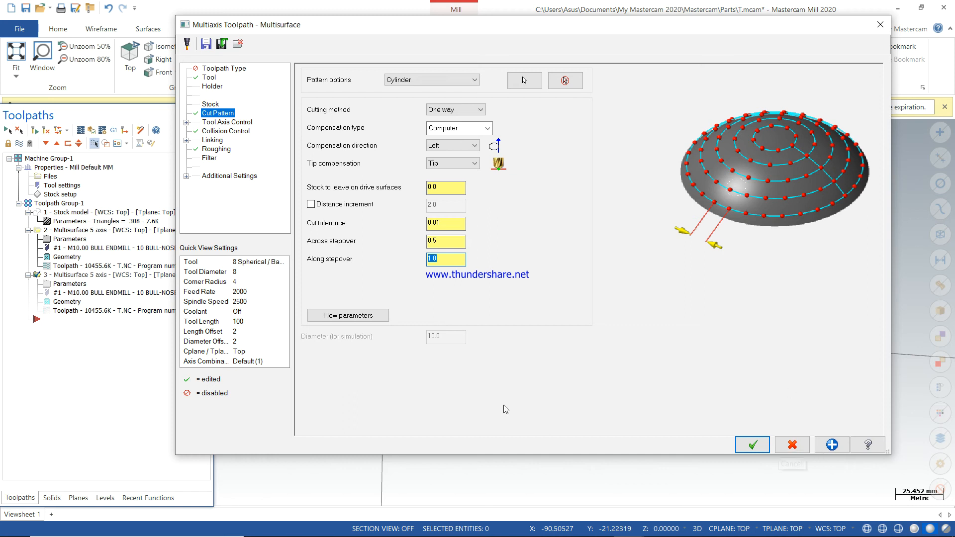
click(348, 316)
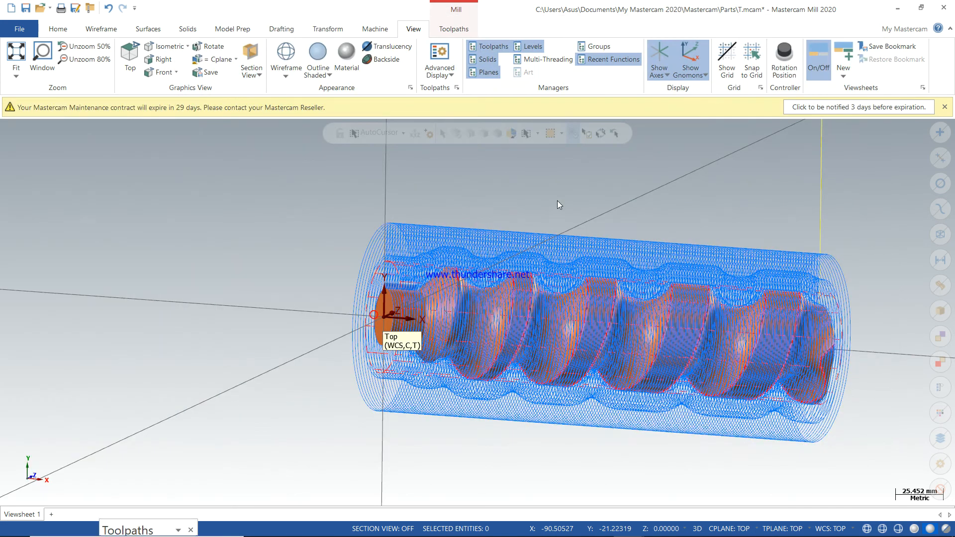
click(128, 130)
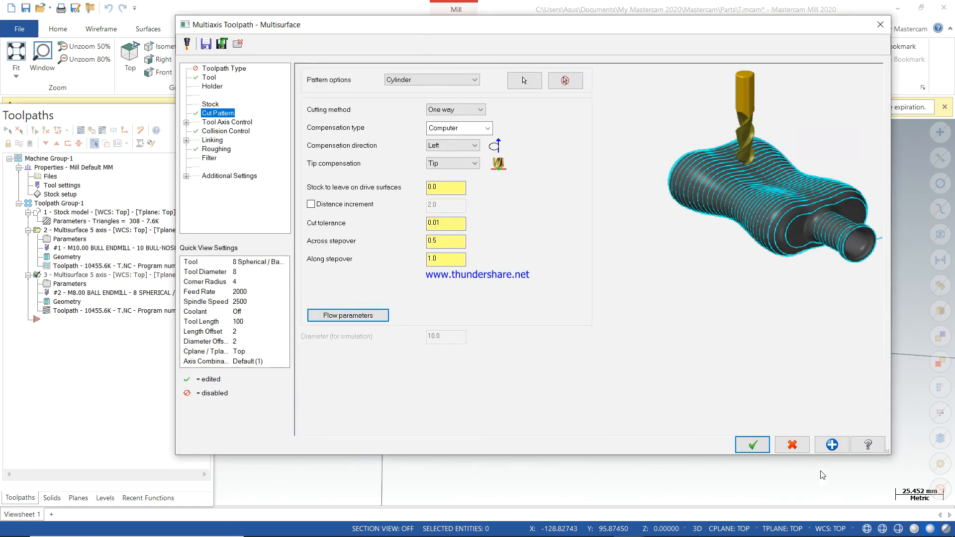
Apply the copied operation's parameters and regenerate its toolpath, checking the process in the Multi-Threading Manager
click(751, 444)
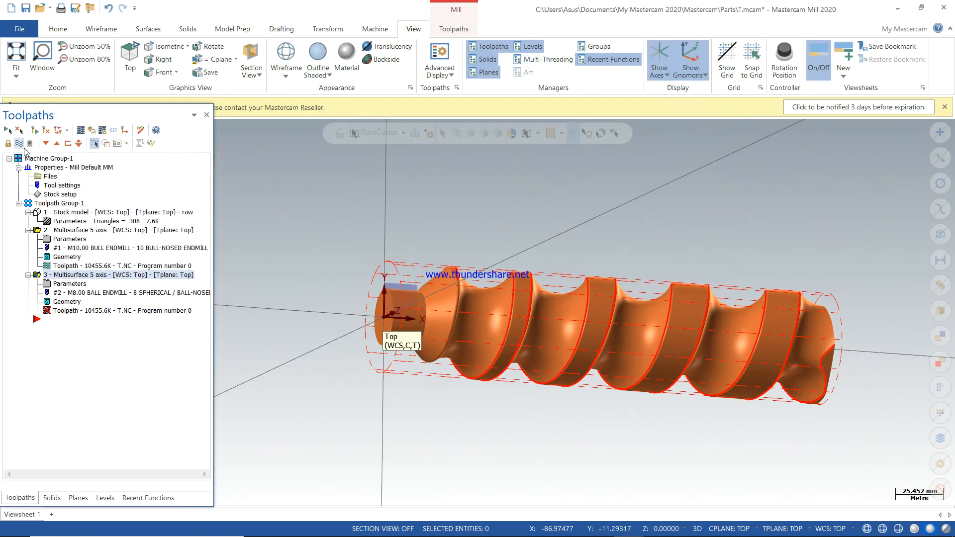
click(32, 129)
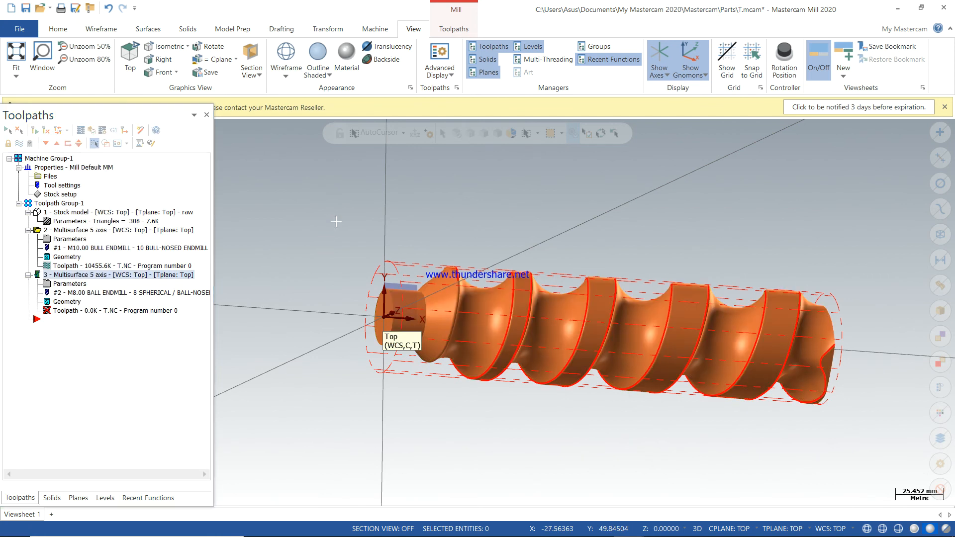
click(539, 60)
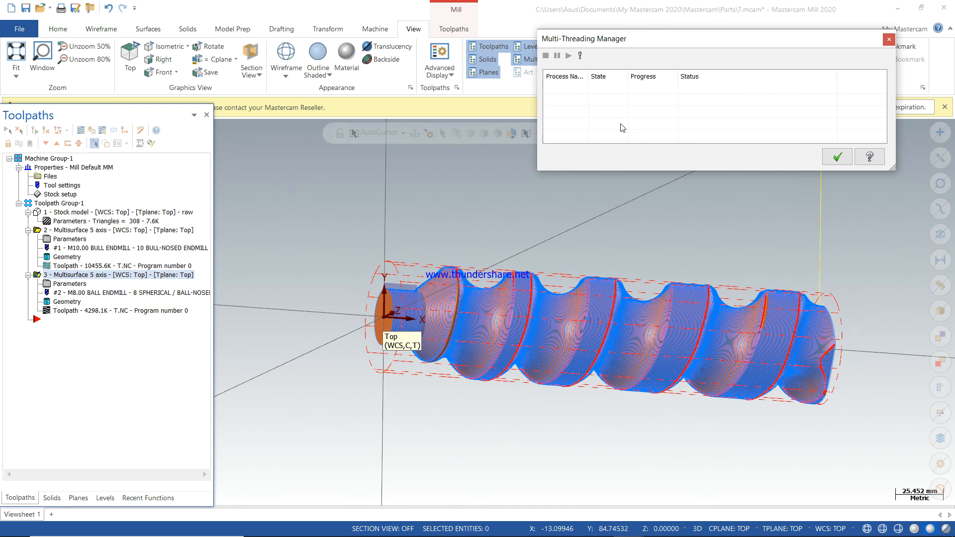
click(837, 157)
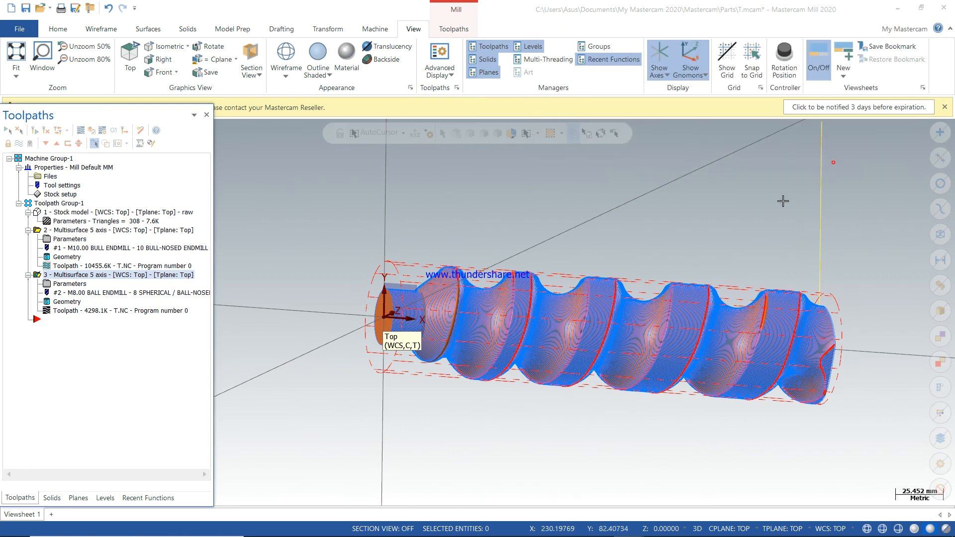
Open the ball endmill Multisurface operation in Mastercam Simulator's Verify mode and start playback
scroll(543, 303, up, 3)
scroll(544, 302, down, 2)
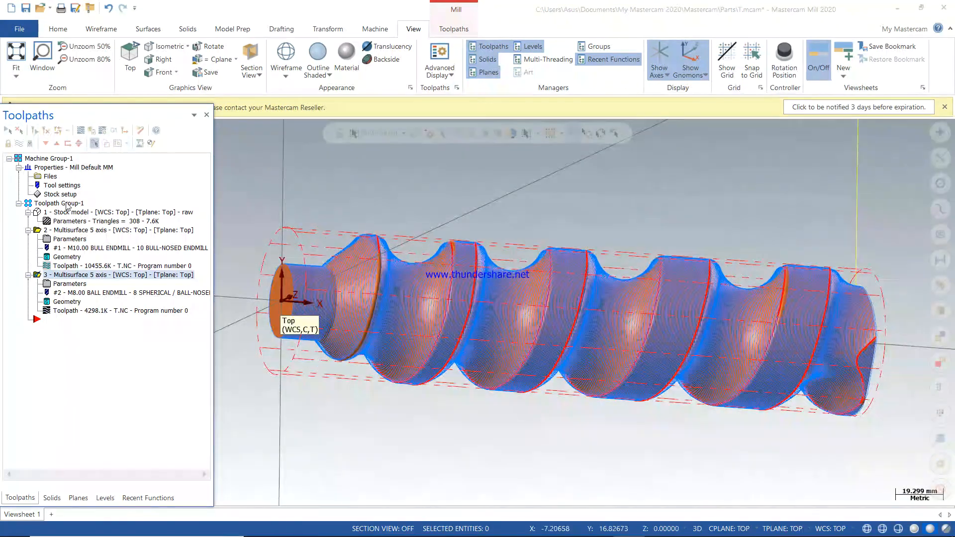
click(95, 132)
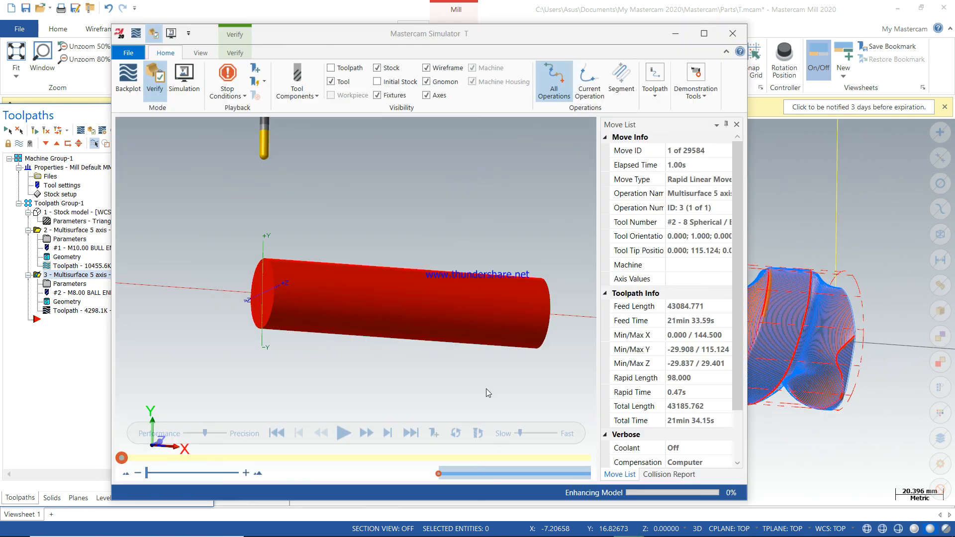
click(343, 433)
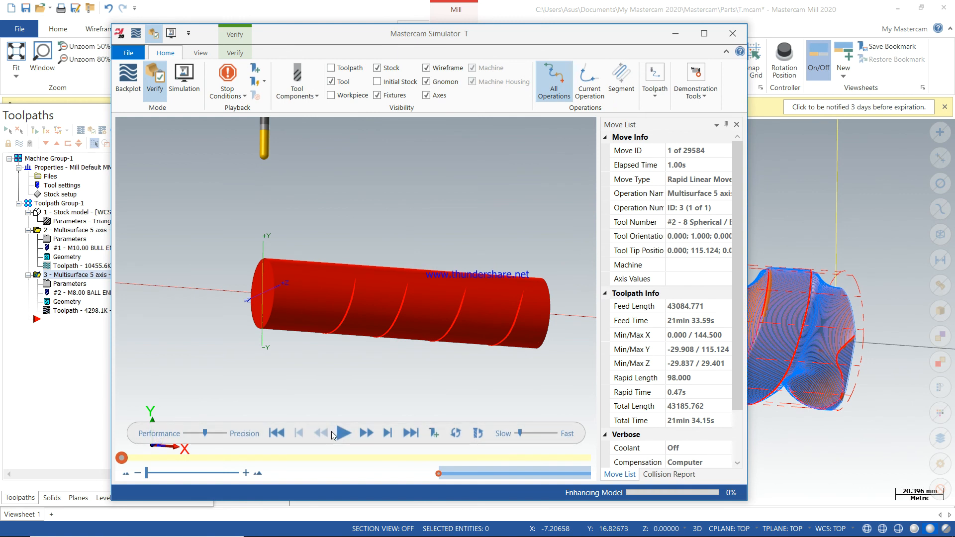
Inspect the simulated finishing cut along the screw at a faster playback speed, and stop the simulation
scroll(341, 280, up, 3)
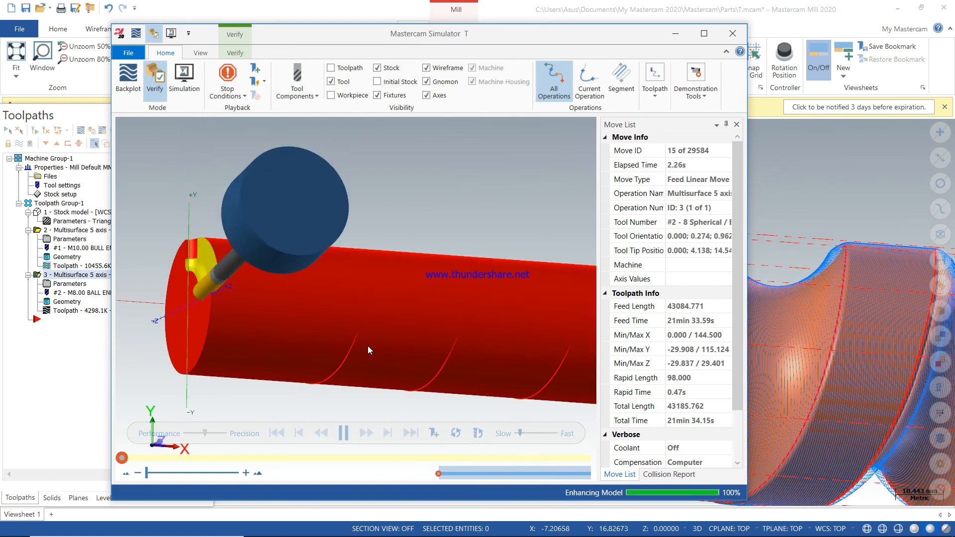
scroll(363, 295, down, 3)
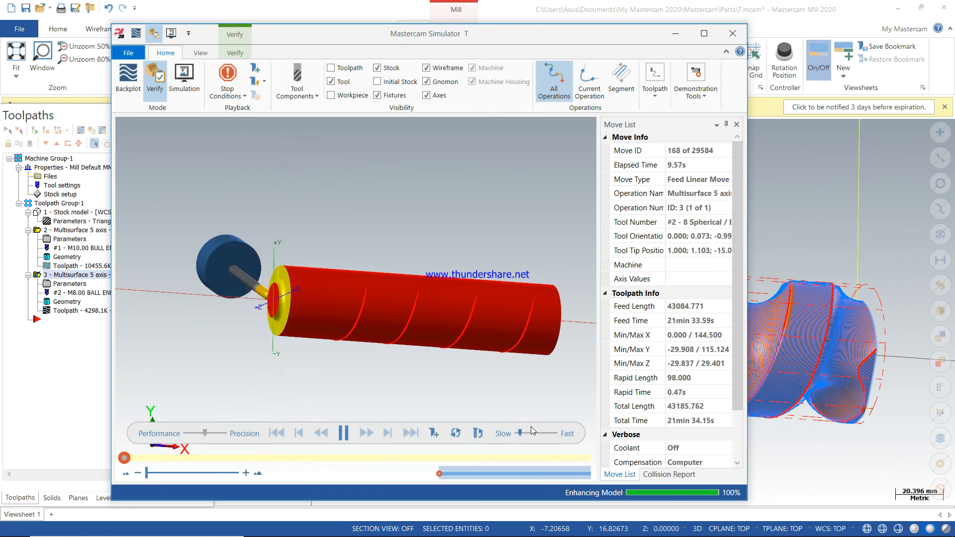
drag(523, 438, 528, 439)
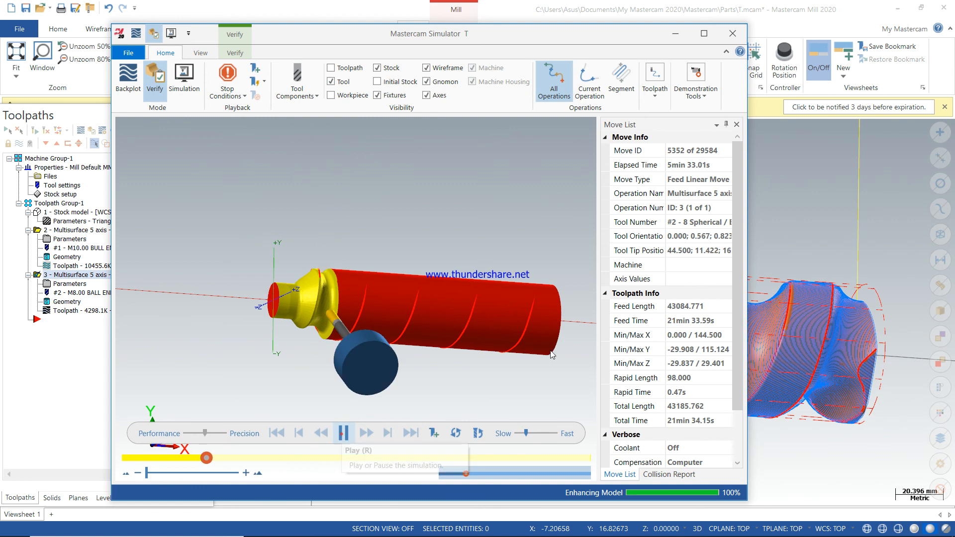
click(342, 433)
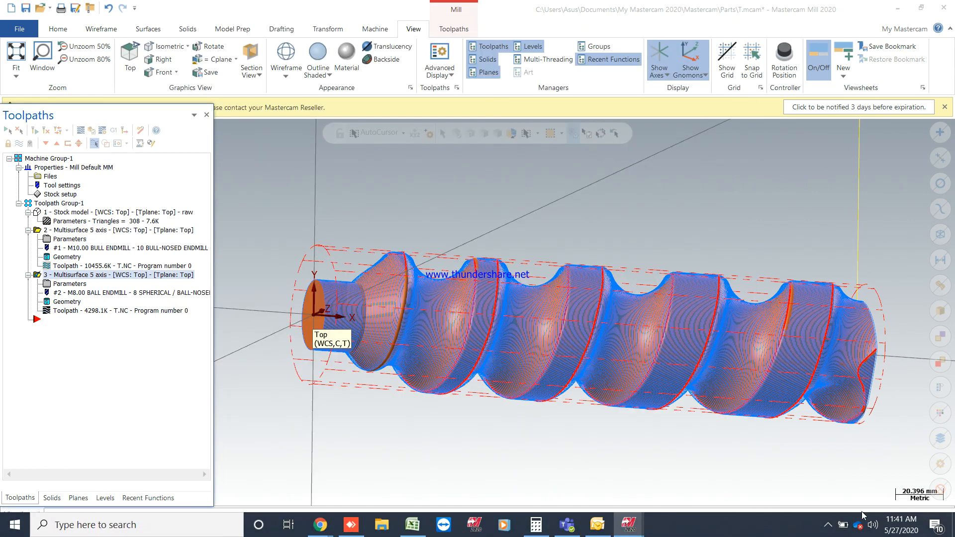
click(828, 524)
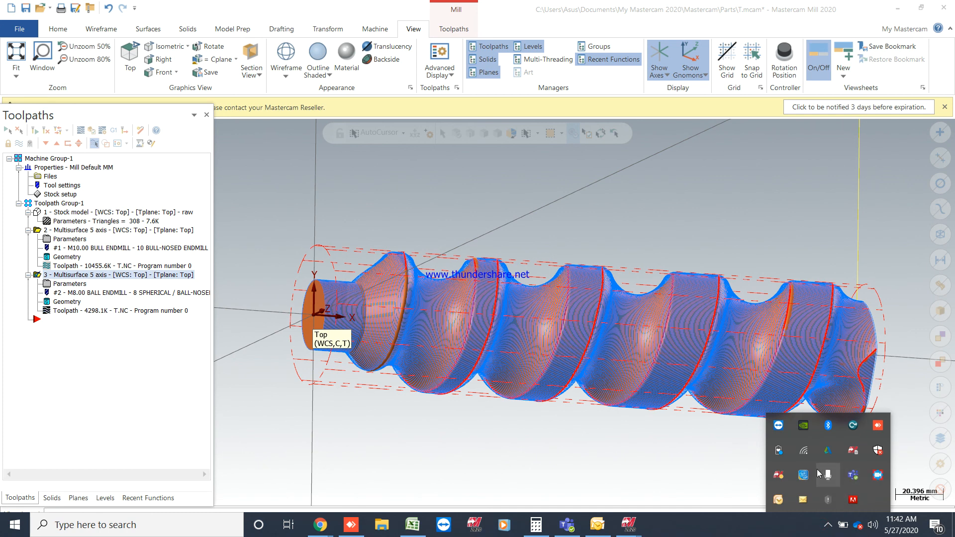
click(878, 477)
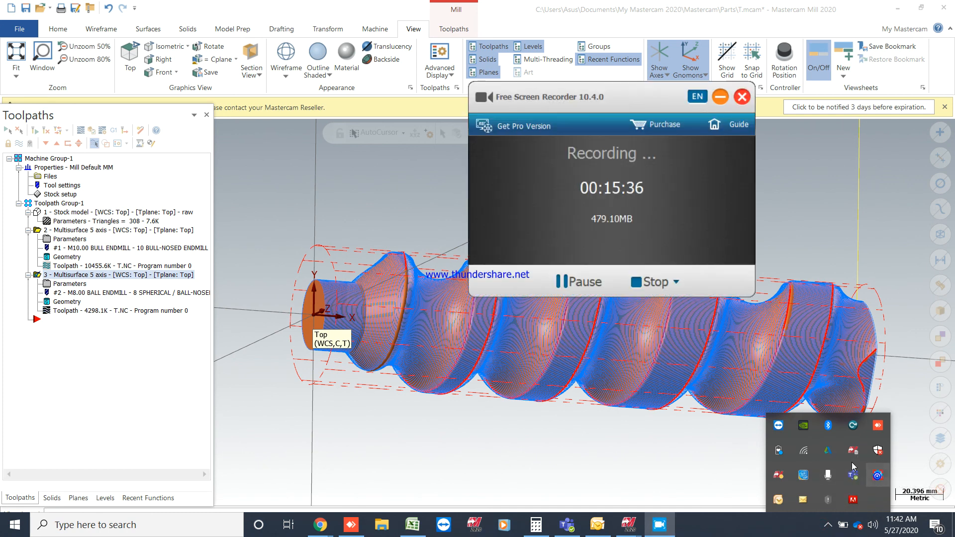